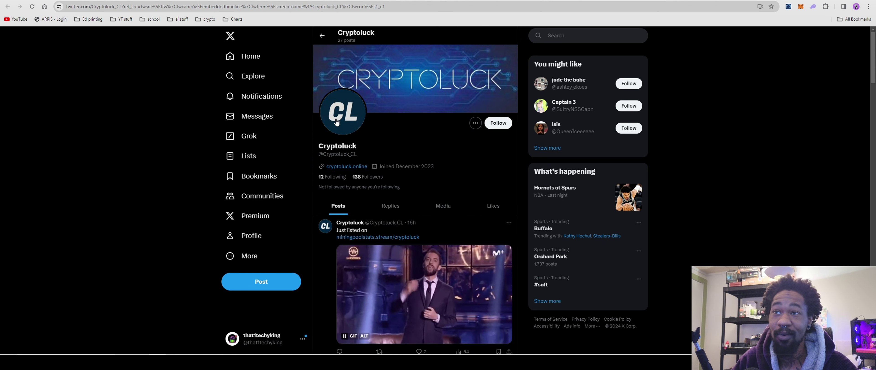
Scroll down through Cryptoluck's posts on X, then back up toward the top.
{"action": "scroll", "coordinate": [395, 222], "scroll_direction": "down", "scroll_amount": 1}
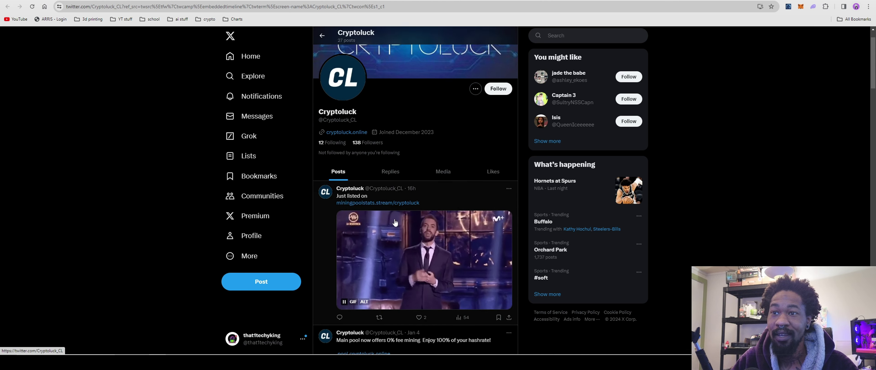
{"action": "scroll", "coordinate": [395, 223], "scroll_direction": "down", "scroll_amount": 4}
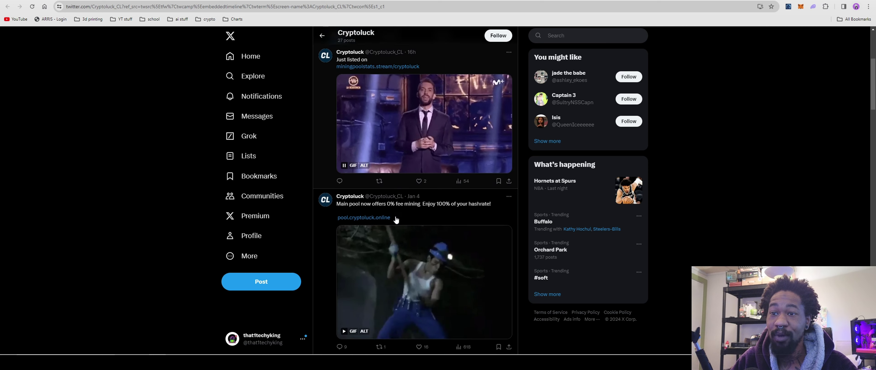
{"action": "scroll", "coordinate": [396, 219], "scroll_direction": "down", "scroll_amount": 4}
{"action": "scroll", "coordinate": [394, 197], "scroll_direction": "up", "scroll_amount": 7}
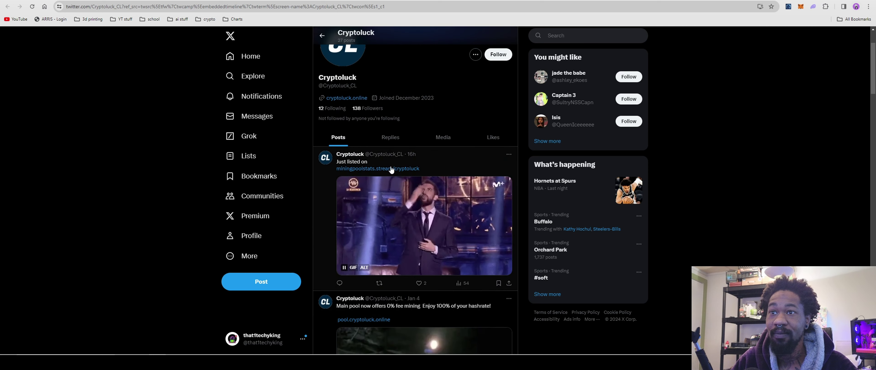
{"action": "scroll", "coordinate": [391, 169], "scroll_direction": "down", "scroll_amount": 13}
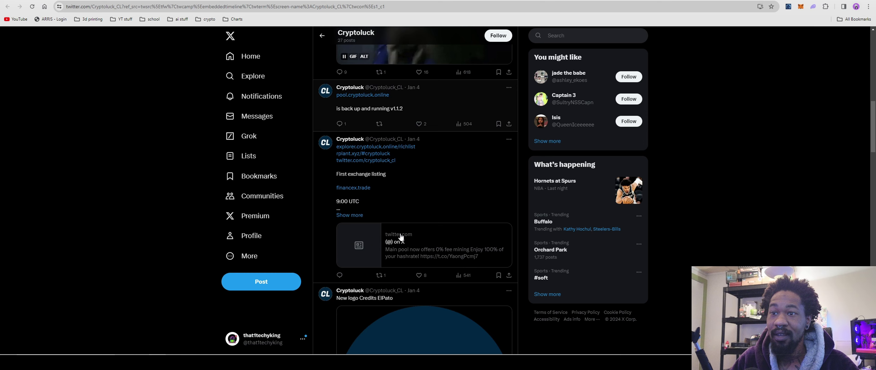
{"action": "scroll", "coordinate": [401, 236], "scroll_direction": "down", "scroll_amount": 5}
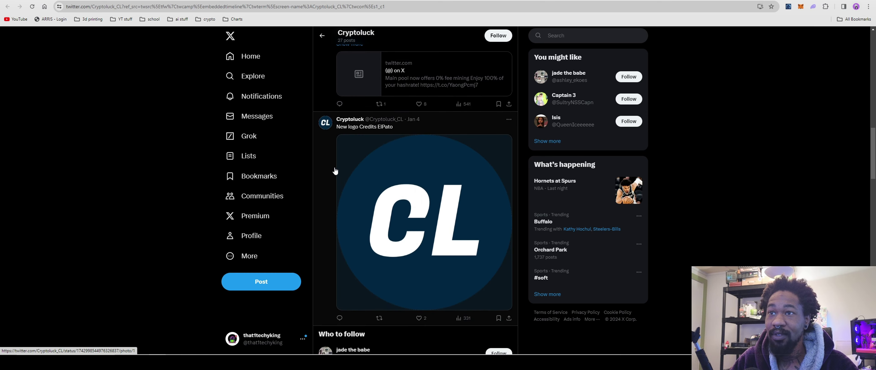
{"action": "scroll", "coordinate": [455, 234], "scroll_direction": "down", "scroll_amount": 12}
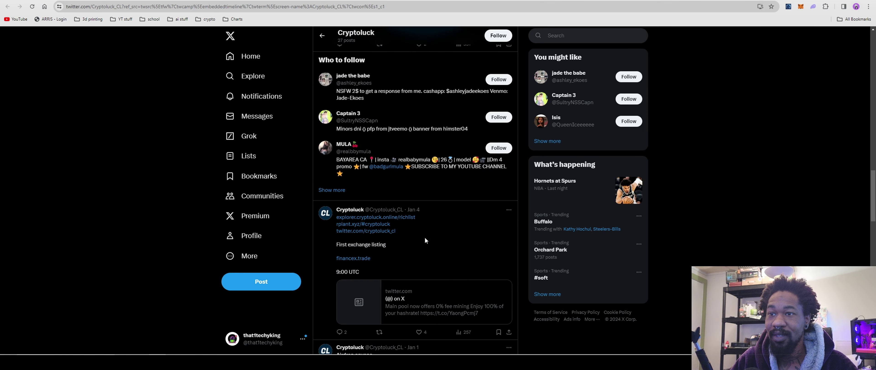
{"action": "scroll", "coordinate": [426, 241], "scroll_direction": "down", "scroll_amount": 7}
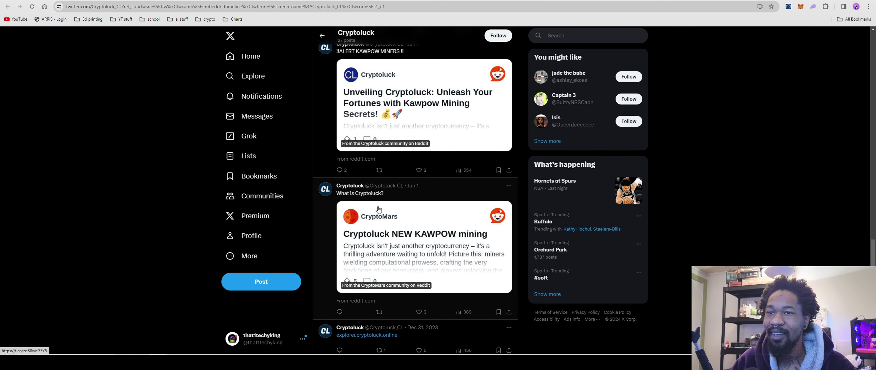
{"action": "scroll", "coordinate": [378, 209], "scroll_direction": "down", "scroll_amount": 3}
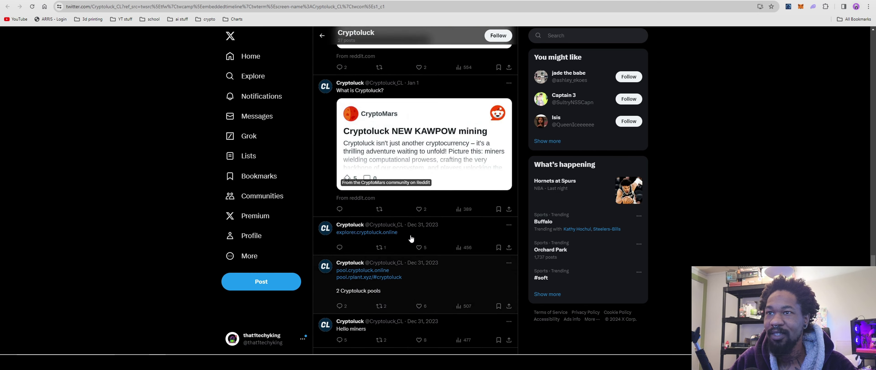
{"action": "scroll", "coordinate": [411, 239], "scroll_direction": "up", "scroll_amount": 15}
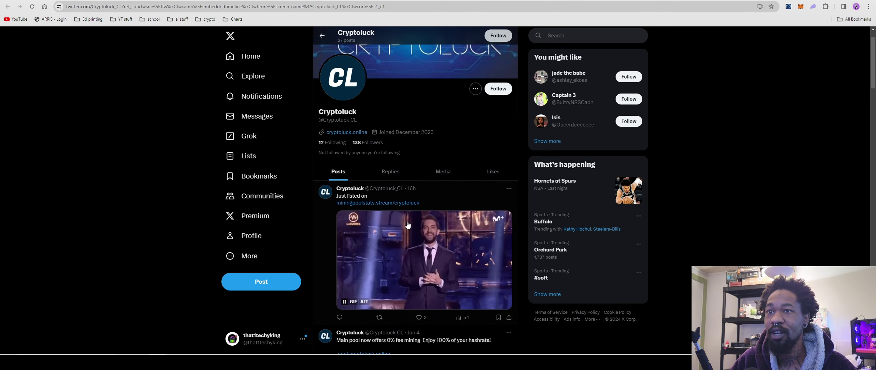
{"action": "scroll", "coordinate": [408, 224], "scroll_direction": "up", "scroll_amount": 1}
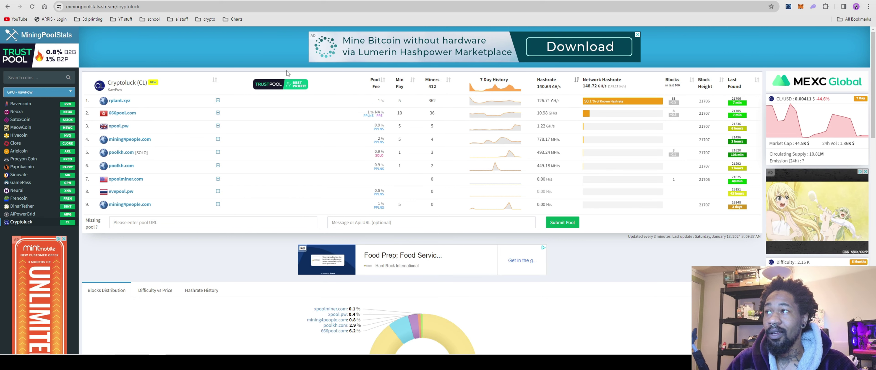
Inspect Cryptoluck's pool list, block-distribution donut and recent blocks, then switch to cryptoluck.online.
{"action": "mouse_move", "coordinate": [489, 126]}
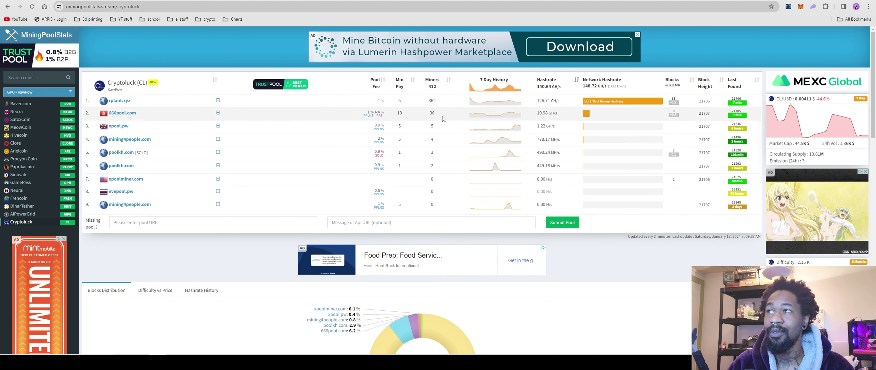
{"action": "mouse_move", "coordinate": [787, 123]}
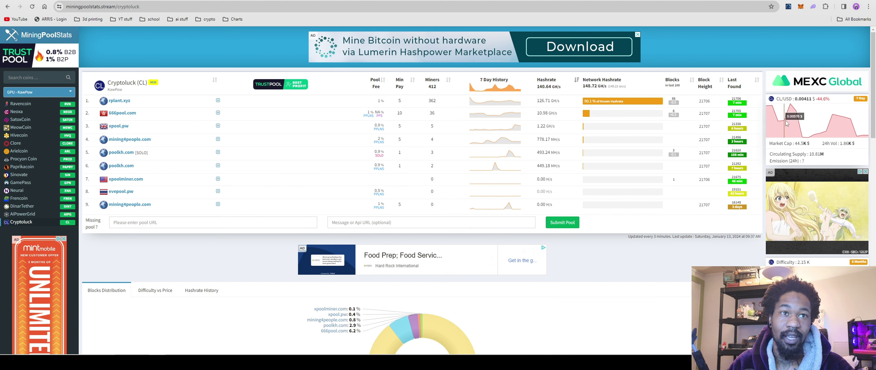
{"action": "scroll", "coordinate": [461, 230], "scroll_direction": "down", "scroll_amount": 5}
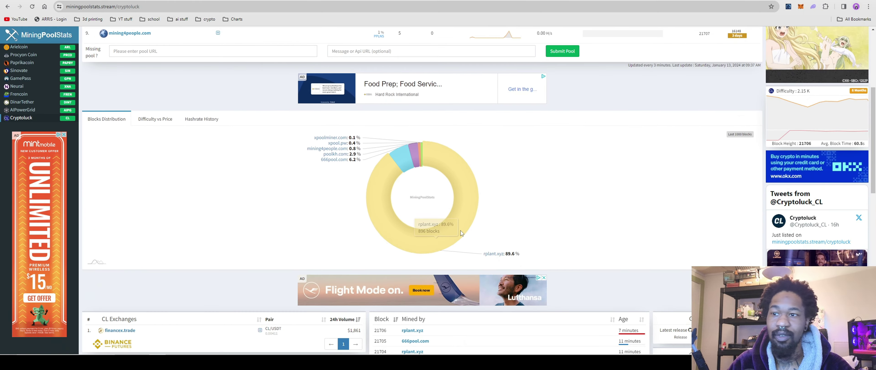
{"action": "scroll", "coordinate": [460, 233], "scroll_direction": "down", "scroll_amount": 6}
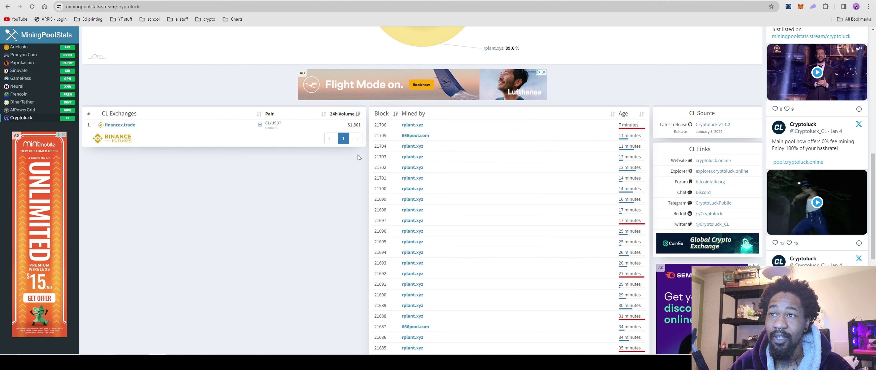
{"action": "scroll", "coordinate": [247, 210], "scroll_direction": "up", "scroll_amount": 2}
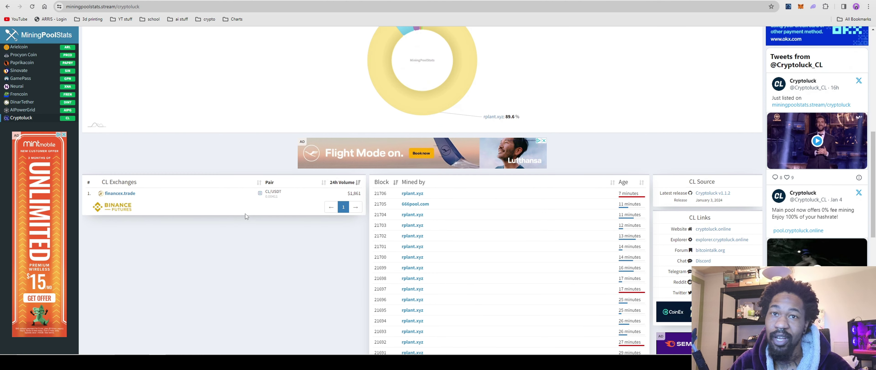
{"action": "scroll", "coordinate": [338, 257], "scroll_direction": "up", "scroll_amount": 3}
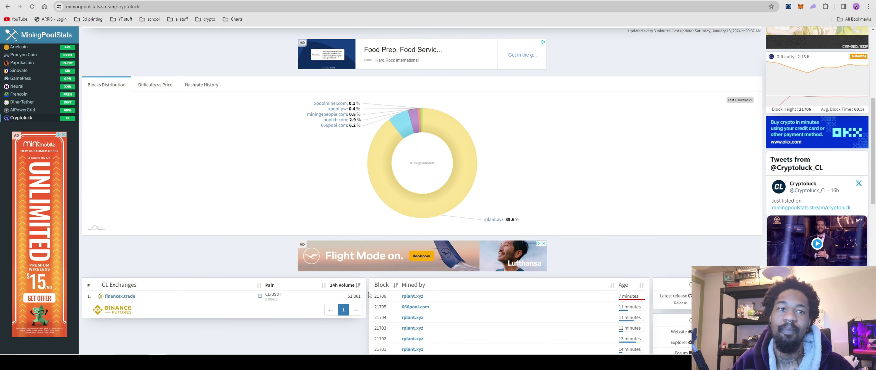
{"action": "scroll", "coordinate": [334, 256], "scroll_direction": "down", "scroll_amount": 2}
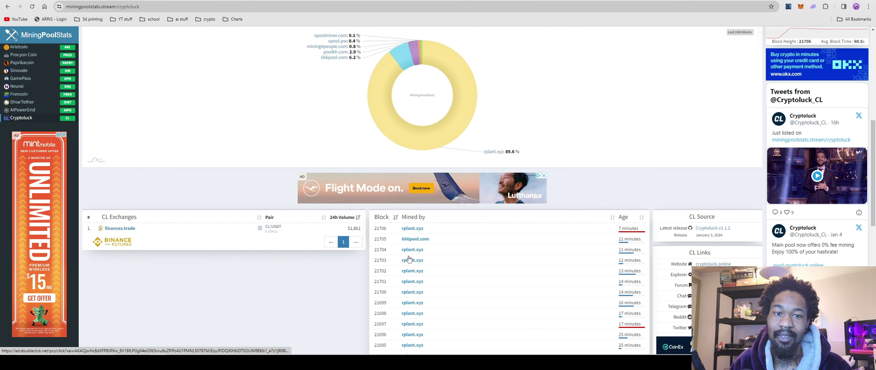
{"action": "scroll", "coordinate": [333, 256], "scroll_direction": "up", "scroll_amount": 7}
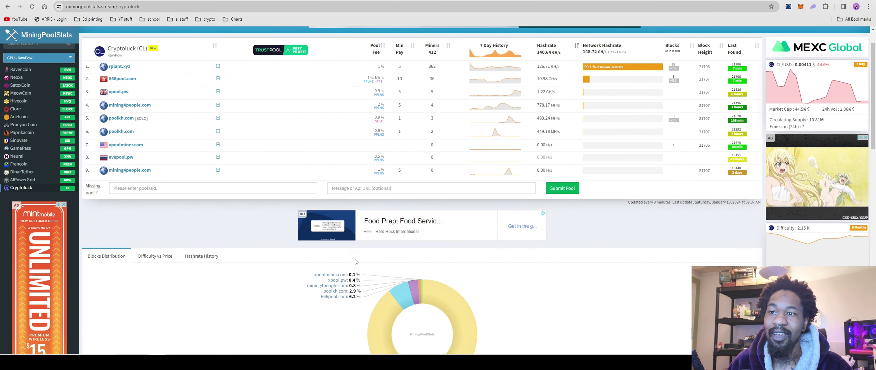
{"action": "scroll", "coordinate": [355, 259], "scroll_direction": "up", "scroll_amount": 1}
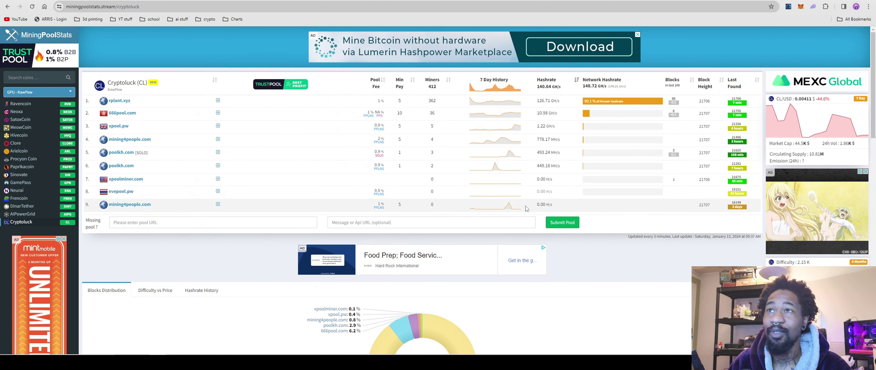
{"action": "key", "text": "ctrl+Tab"}
Browse the cryptoluck.online home page and its navigation menu.
{"action": "scroll", "coordinate": [329, 196], "scroll_direction": "down", "scroll_amount": 15}
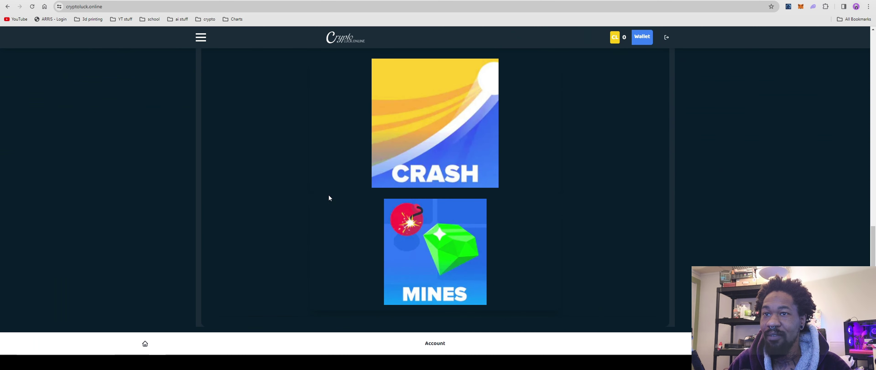
{"action": "scroll", "coordinate": [333, 194], "scroll_direction": "up", "scroll_amount": 12}
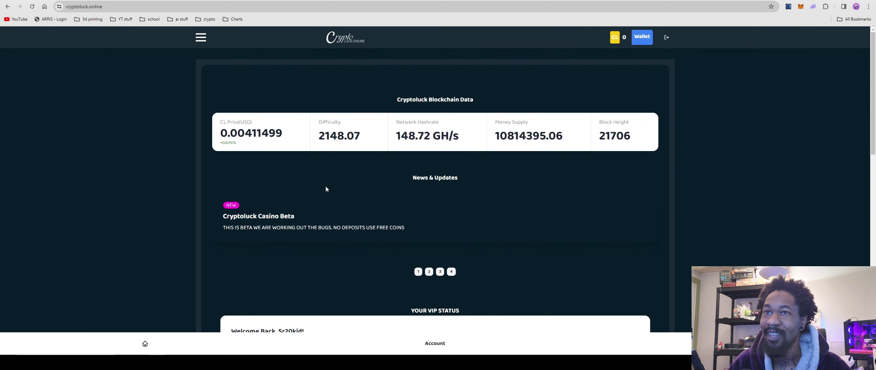
{"action": "left_click", "coordinate": [201, 38]}
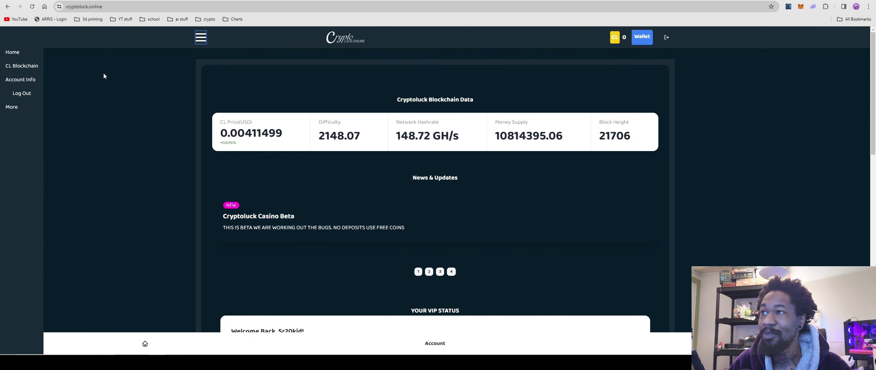
{"action": "left_click", "coordinate": [18, 56]}
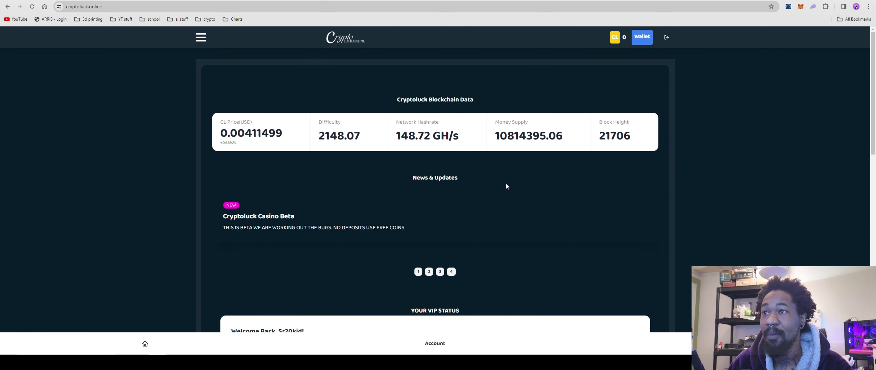
{"action": "scroll", "coordinate": [506, 184], "scroll_direction": "down", "scroll_amount": 1}
{"action": "scroll", "coordinate": [515, 175], "scroll_direction": "up", "scroll_amount": 1}
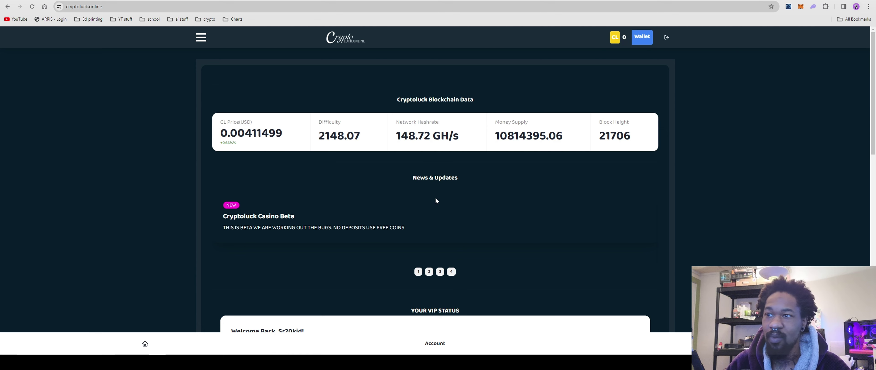
{"action": "scroll", "coordinate": [425, 197], "scroll_direction": "down", "scroll_amount": 1}
{"action": "scroll", "coordinate": [424, 204], "scroll_direction": "up", "scroll_amount": 1}
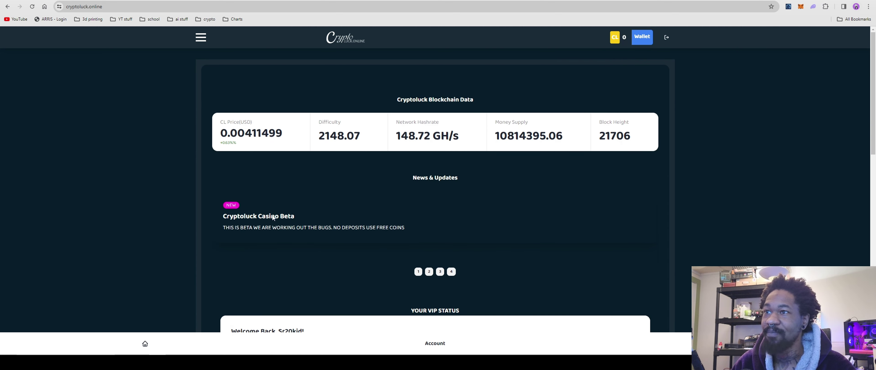
{"action": "scroll", "coordinate": [372, 255], "scroll_direction": "down", "scroll_amount": 10}
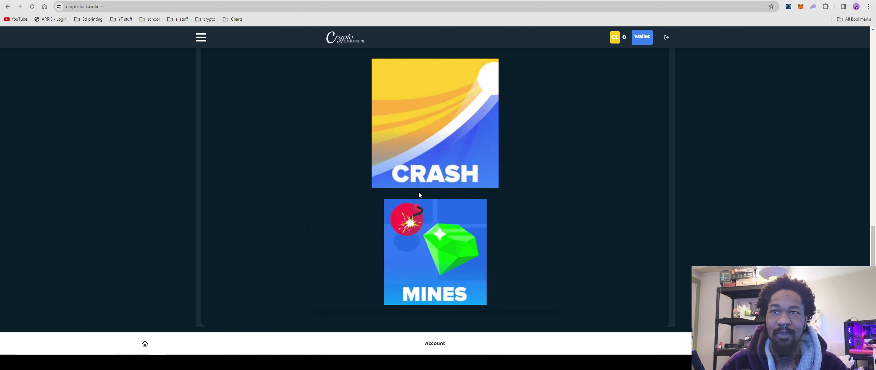
{"action": "scroll", "coordinate": [408, 265], "scroll_direction": "up", "scroll_amount": 10}
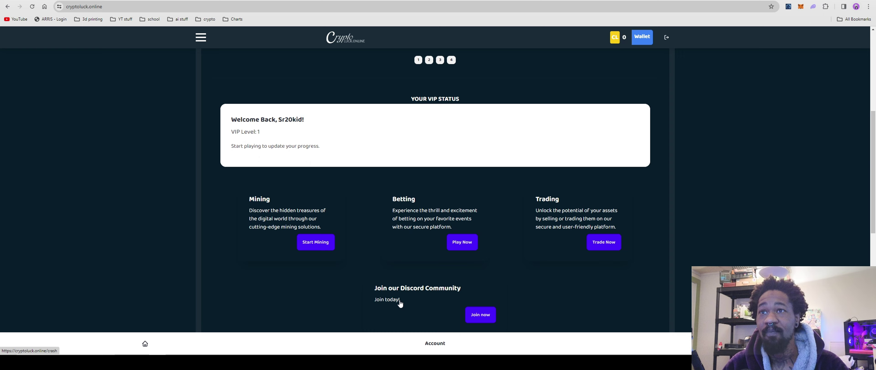
{"action": "scroll", "coordinate": [422, 270], "scroll_direction": "up", "scroll_amount": 1}
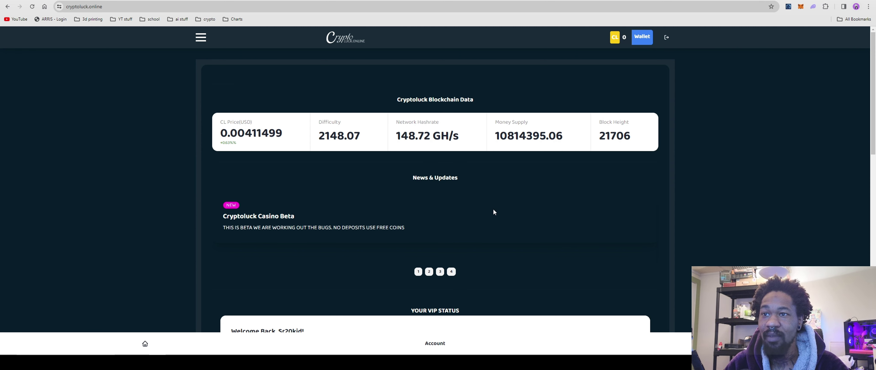
Reload cryptoluck.online, close its menu, and return to the MiningPoolStats Cryptoluck page.
{"action": "key", "text": "F5"}
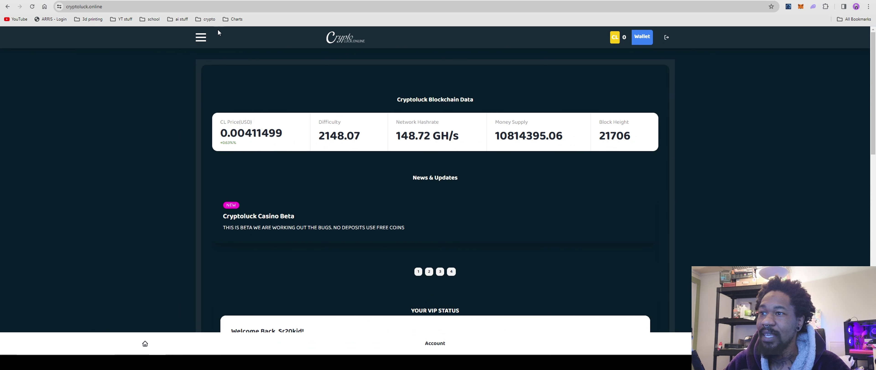
{"action": "left_click", "coordinate": [202, 37]}
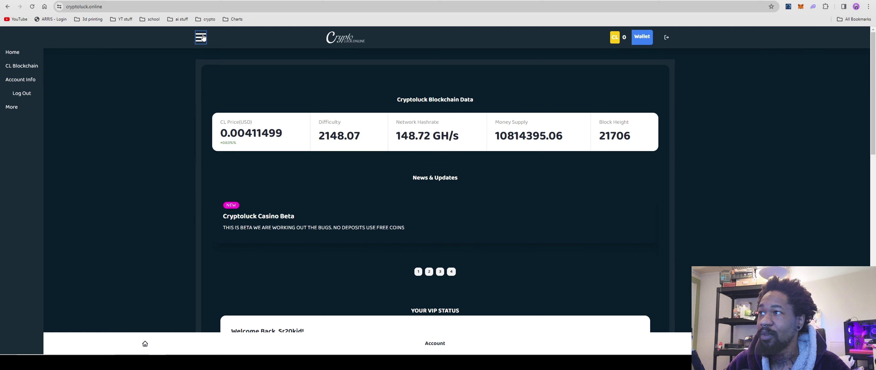
{"action": "left_click", "coordinate": [202, 37]}
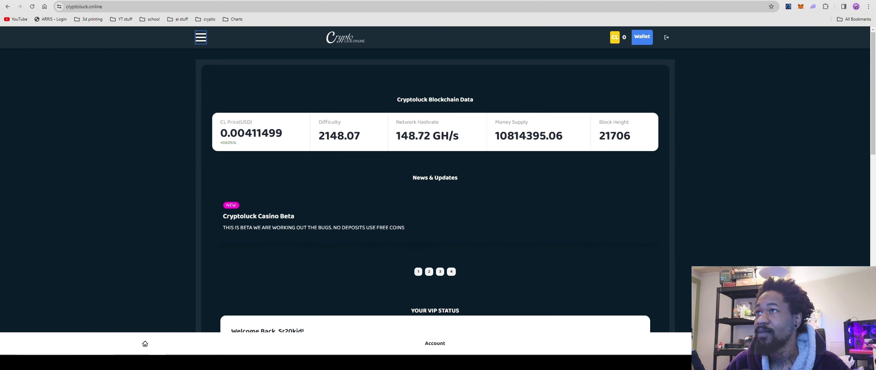
{"action": "key", "text": "ctrl+Tab"}
{"action": "key", "text": "ctrl+Tab"}
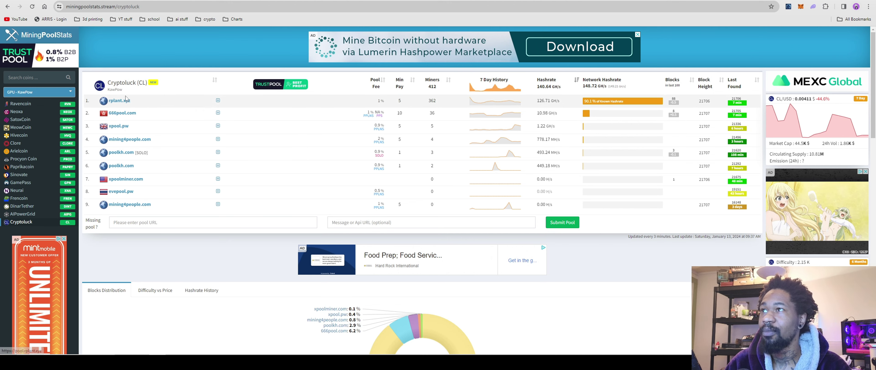
{"action": "left_click", "coordinate": [119, 100]}
{"action": "scroll", "coordinate": [357, 293], "scroll_direction": "down", "scroll_amount": 4}
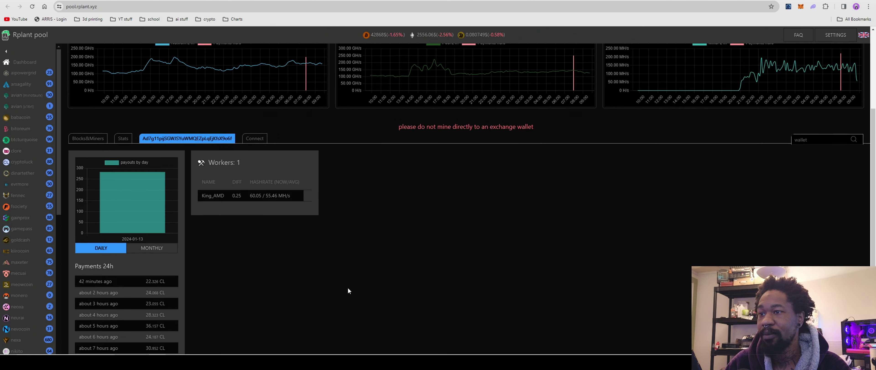
{"action": "scroll", "coordinate": [264, 157], "scroll_direction": "up", "scroll_amount": 2}
{"action": "left_click", "coordinate": [254, 194]}
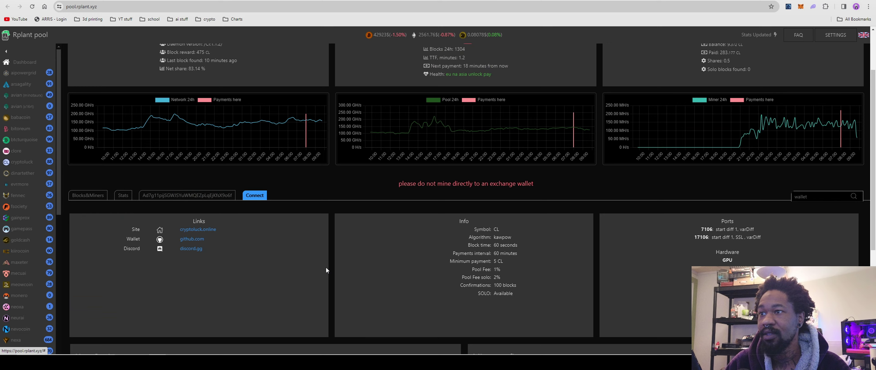
{"action": "key", "text": "alt+Left"}
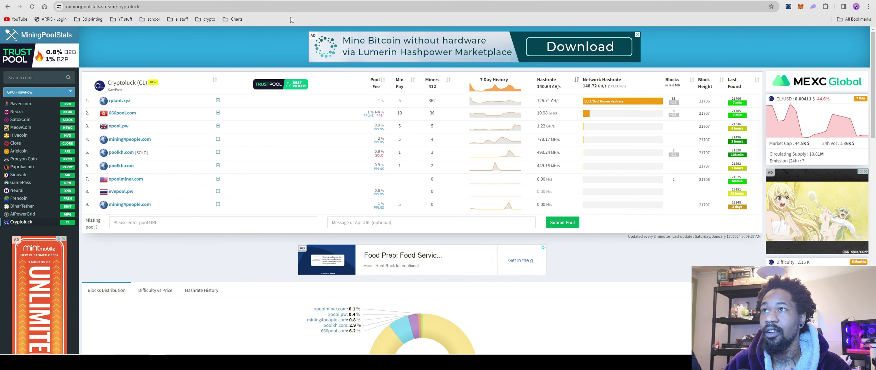
Go back to cryptoluck.online and open the CL Blockchain page, scrolling toward its Links section.
{"action": "key", "text": "alt+Left"}
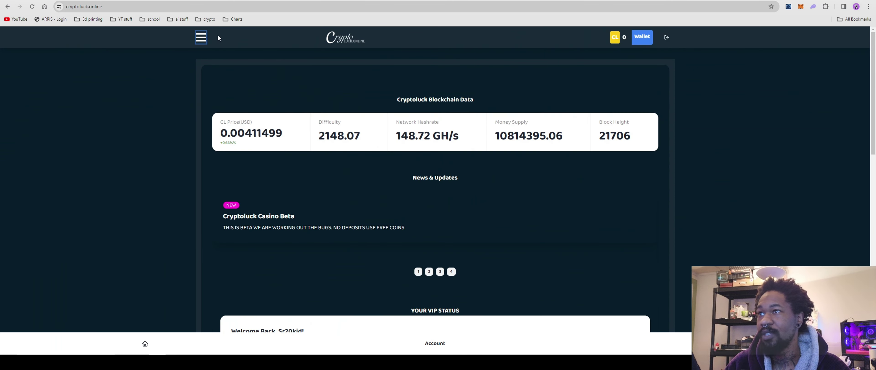
{"action": "left_click", "coordinate": [204, 40]}
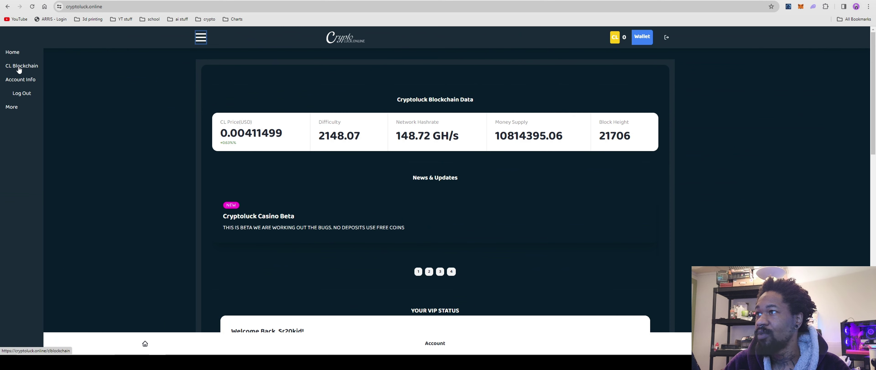
{"action": "left_click", "coordinate": [29, 69]}
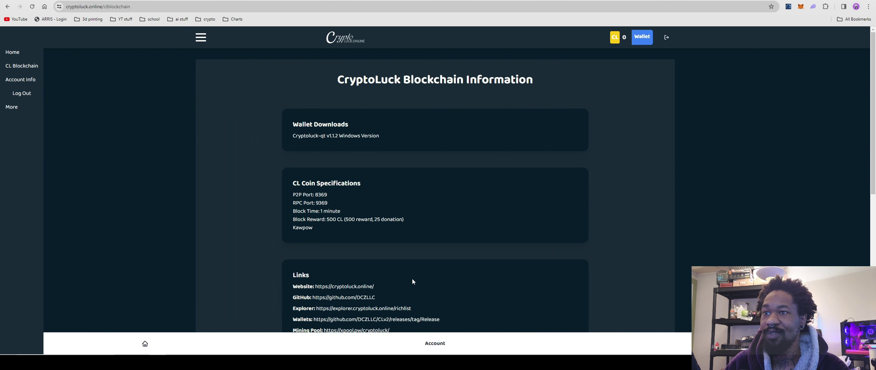
{"action": "scroll", "coordinate": [409, 275], "scroll_direction": "down", "scroll_amount": 5}
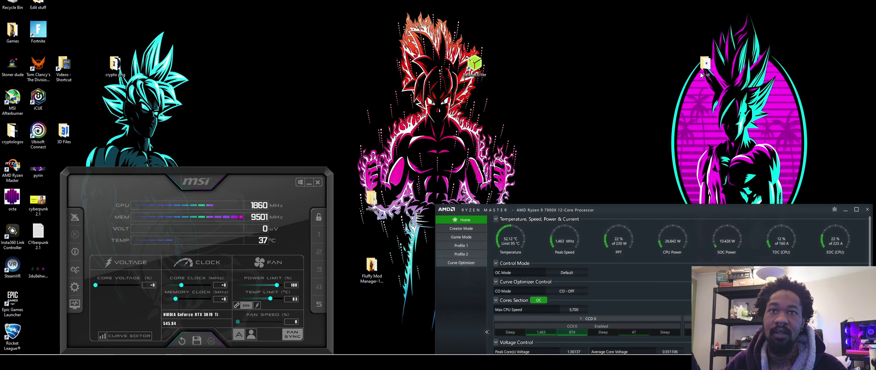
Launch the CL Core wallet from the cl-qt folder and look through its Receive, Send and Transactions views.
{"action": "double_click", "coordinate": [702, 73]}
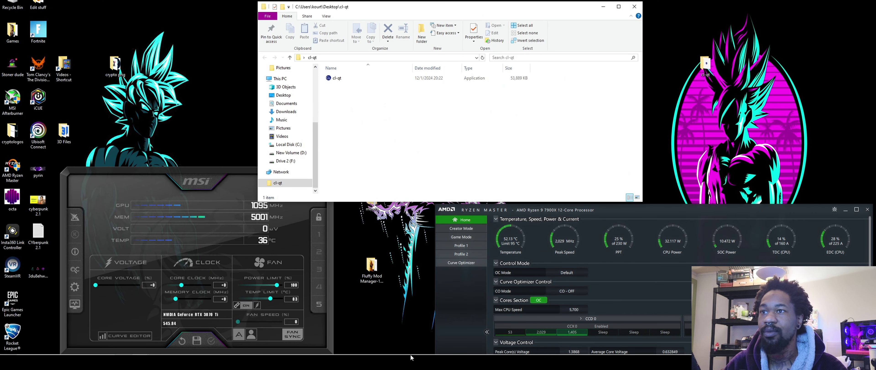
{"action": "right_click", "coordinate": [333, 78]}
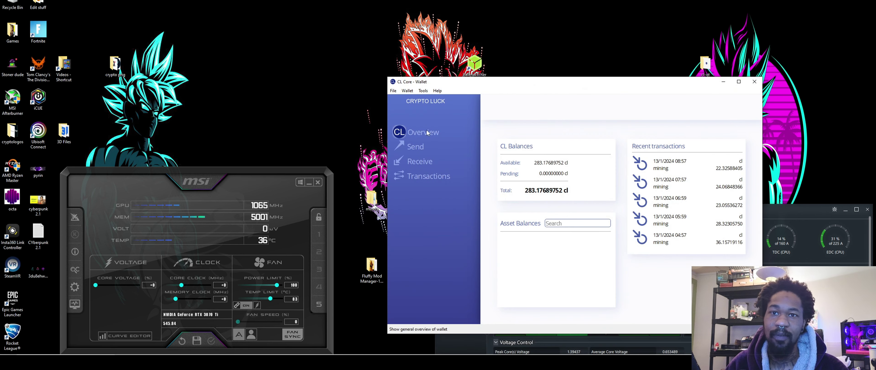
{"action": "left_click", "coordinate": [407, 90]}
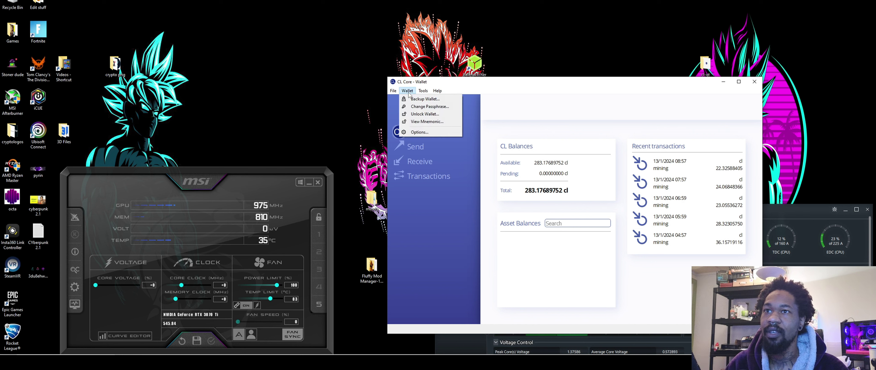
{"action": "left_click", "coordinate": [448, 215]}
{"action": "left_click", "coordinate": [425, 163]}
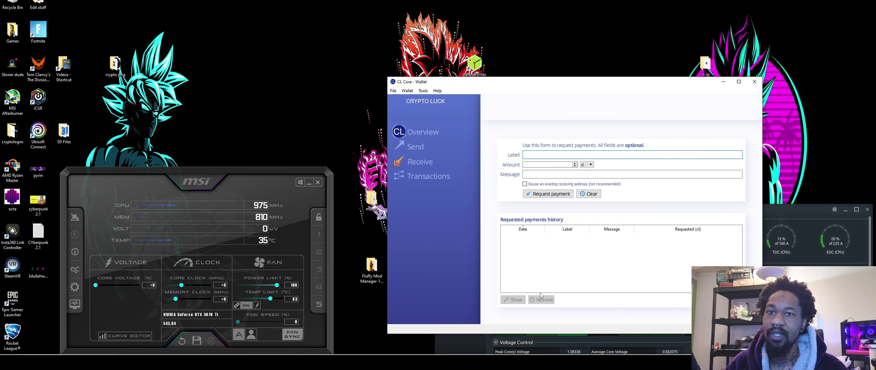
{"action": "left_click", "coordinate": [412, 148]}
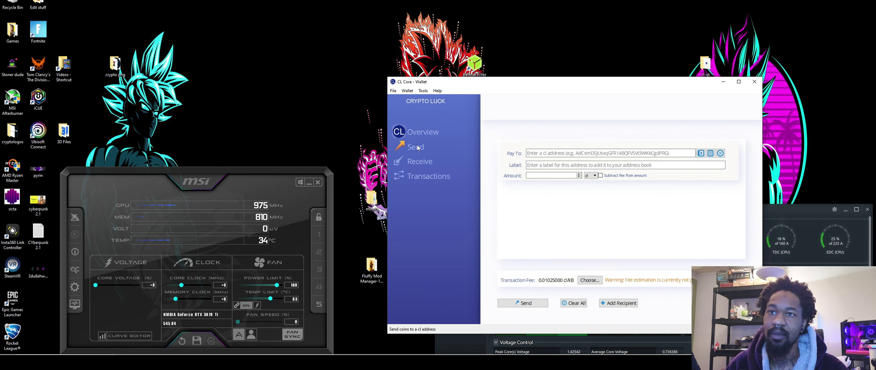
{"action": "left_click", "coordinate": [413, 174]}
{"action": "left_click", "coordinate": [419, 162]}
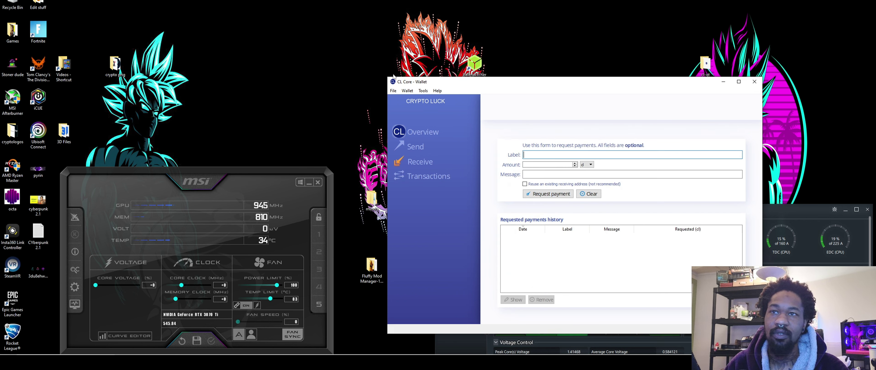
Copy the receiving address labelled 'mining' and close the wallet.
{"action": "left_click", "coordinate": [393, 91]}
{"action": "left_click", "coordinate": [408, 135]}
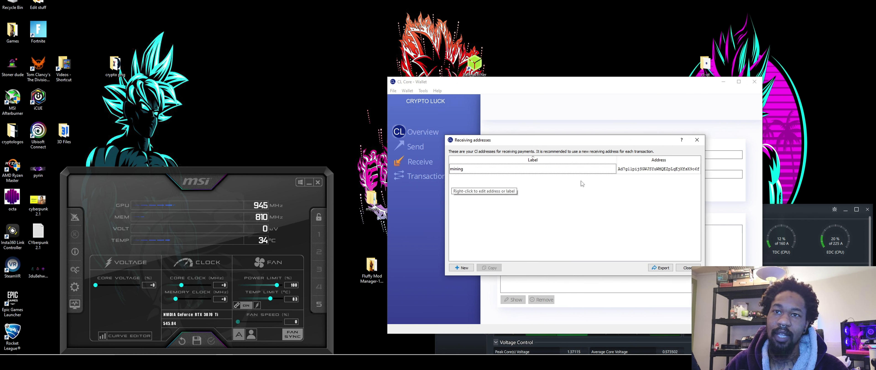
{"action": "left_click", "coordinate": [669, 168]}
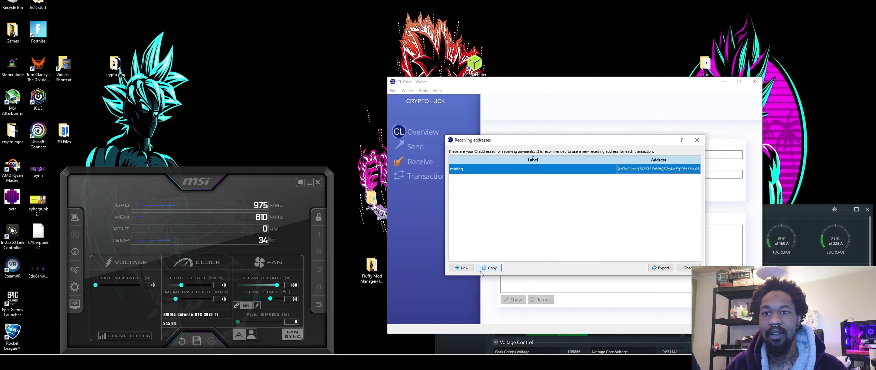
{"action": "left_click", "coordinate": [697, 140]}
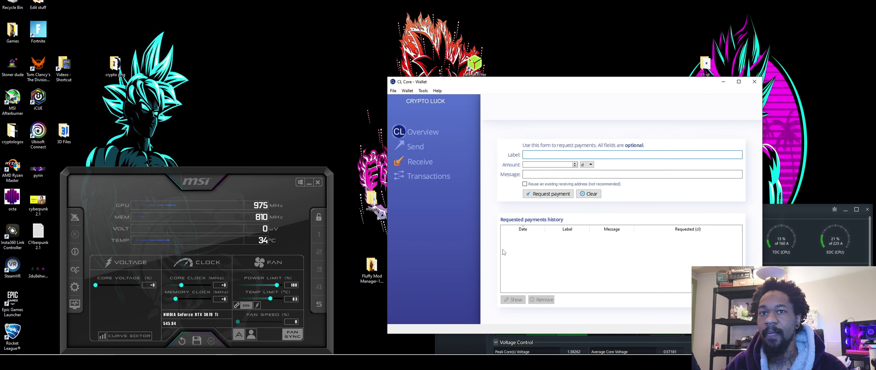
{"action": "left_click", "coordinate": [754, 82]}
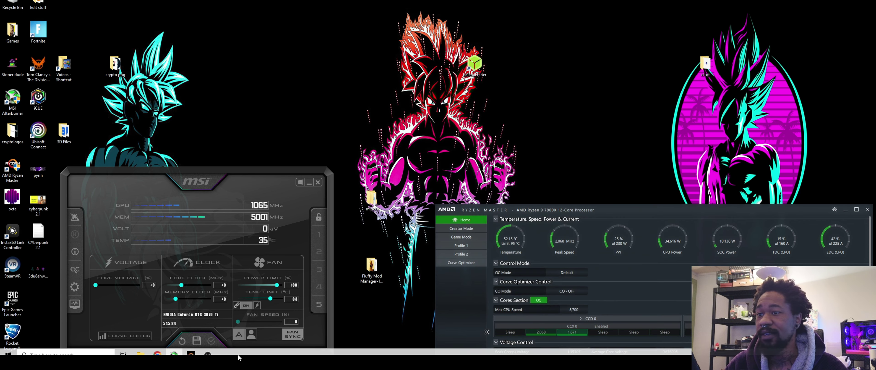
Return to Chrome's pool.rplant.xyz tab and scroll to the Miner config section.
{"action": "left_click", "coordinate": [157, 348]}
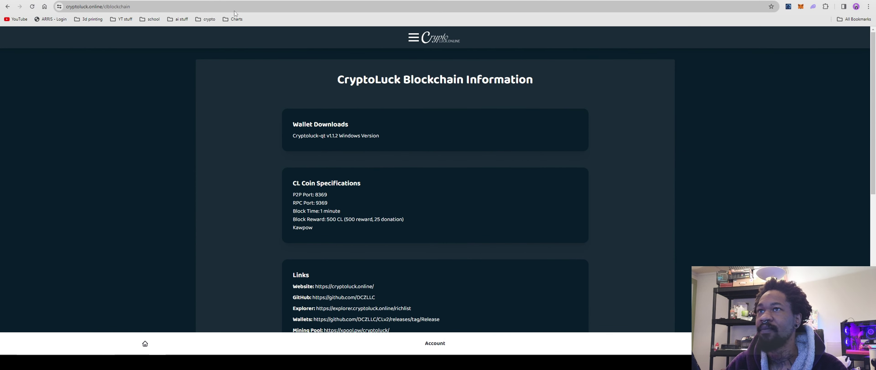
{"action": "left_click", "coordinate": [153, 1]}
{"action": "scroll", "coordinate": [564, 157], "scroll_direction": "down", "scroll_amount": 5}
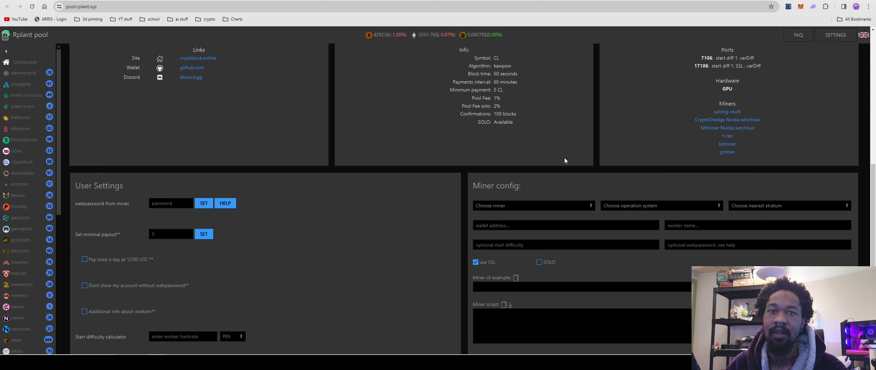
{"action": "scroll", "coordinate": [565, 157], "scroll_direction": "up", "scroll_amount": 6}
{"action": "scroll", "coordinate": [524, 200], "scroll_direction": "down", "scroll_amount": 5}
{"action": "scroll", "coordinate": [516, 200], "scroll_direction": "up", "scroll_amount": 4}
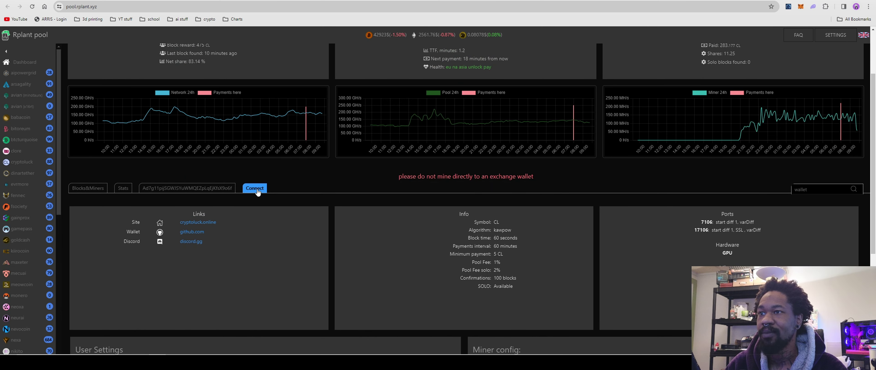
{"action": "scroll", "coordinate": [522, 232], "scroll_direction": "down", "scroll_amount": 5}
Choose t-rex as the miner, Windows as the OS, and America as the stratum.
{"action": "left_click", "coordinate": [534, 197]}
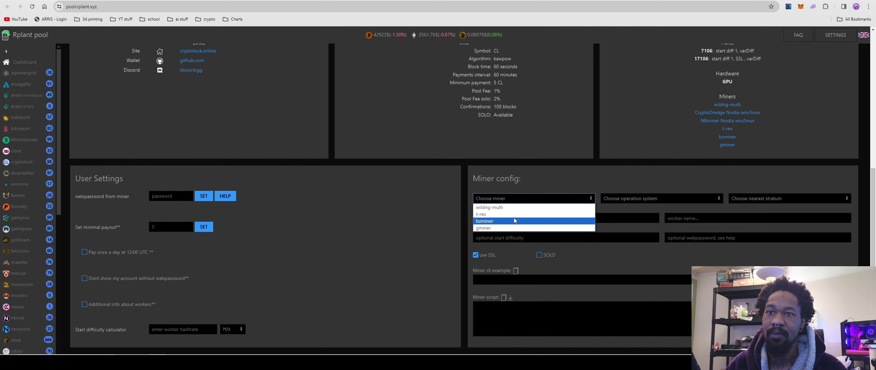
{"action": "left_click", "coordinate": [509, 212]}
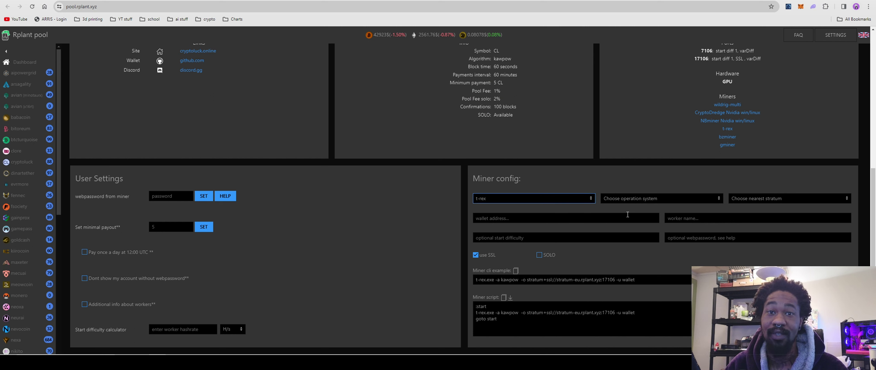
{"action": "left_click", "coordinate": [629, 198]}
{"action": "left_click", "coordinate": [634, 206]}
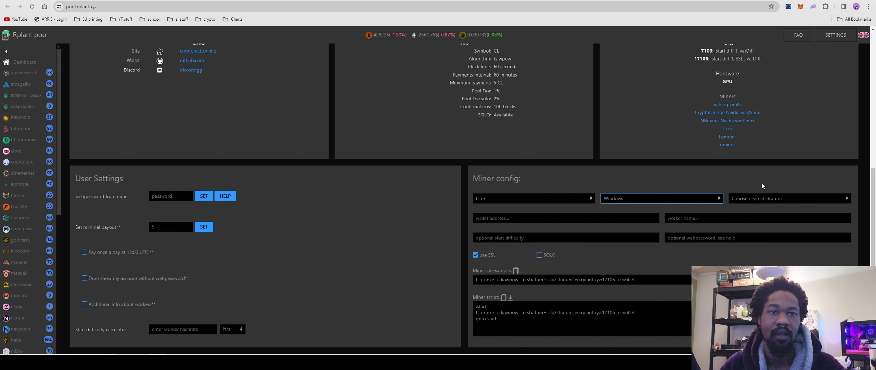
{"action": "left_click", "coordinate": [765, 198]}
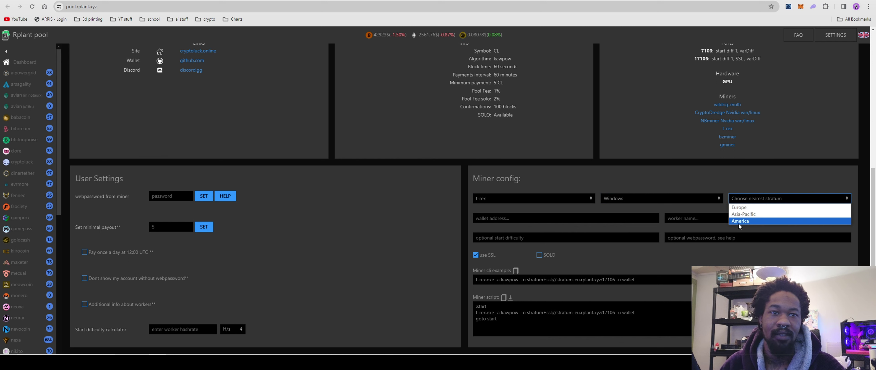
{"action": "left_click", "coordinate": [518, 195]}
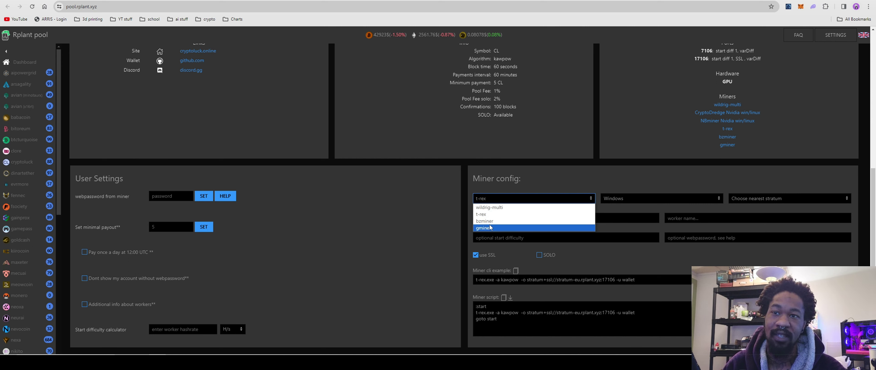
{"action": "left_click", "coordinate": [540, 195]}
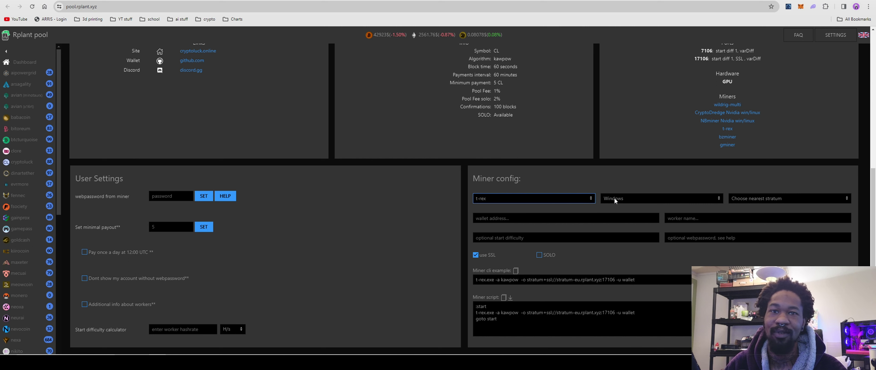
{"action": "left_click", "coordinate": [781, 197]}
{"action": "left_click", "coordinate": [744, 221]}
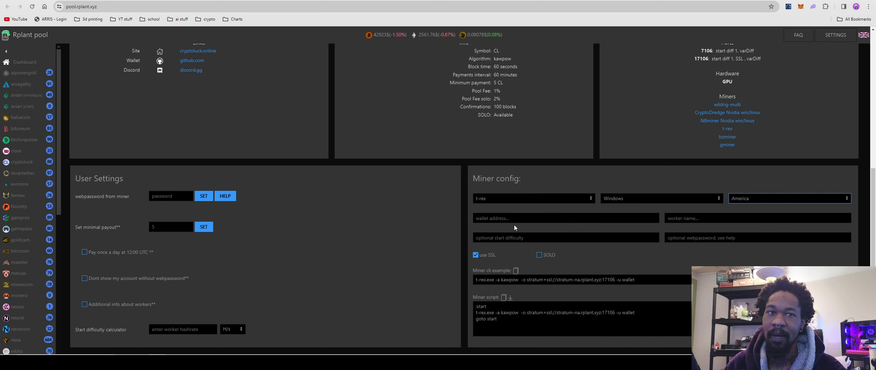
Paste the wallet address, set worker name 'king', and turn off SSL so port 7106 is used.
{"action": "left_click", "coordinate": [500, 220]}
{"action": "right_click", "coordinate": [492, 218]}
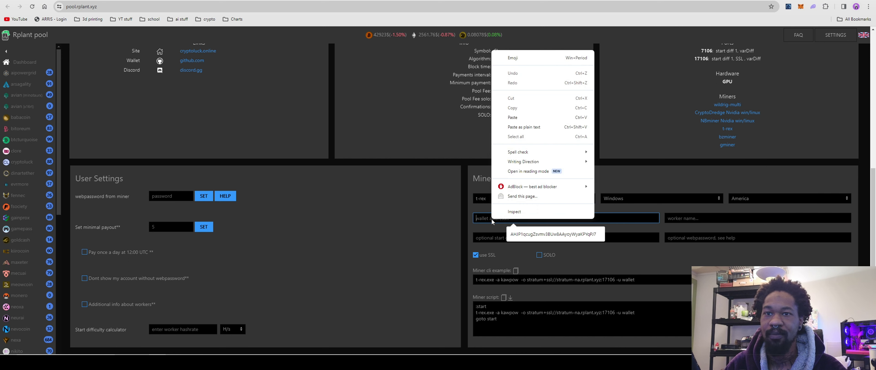
{"action": "left_click", "coordinate": [513, 117]}
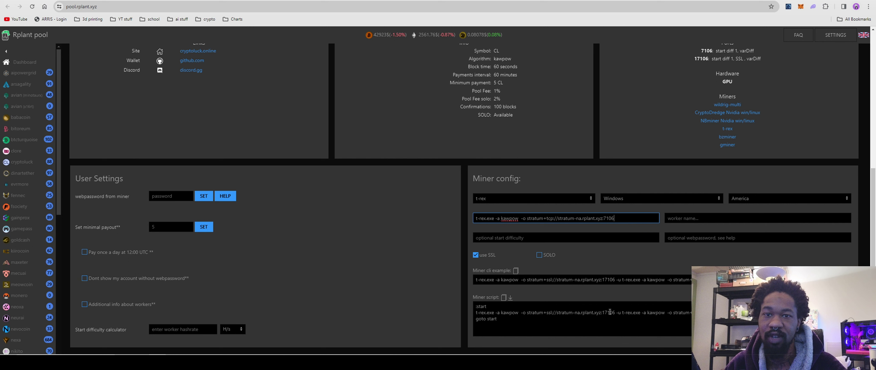
{"action": "key", "text": "Tab"}
{"action": "type", "text": "king"}
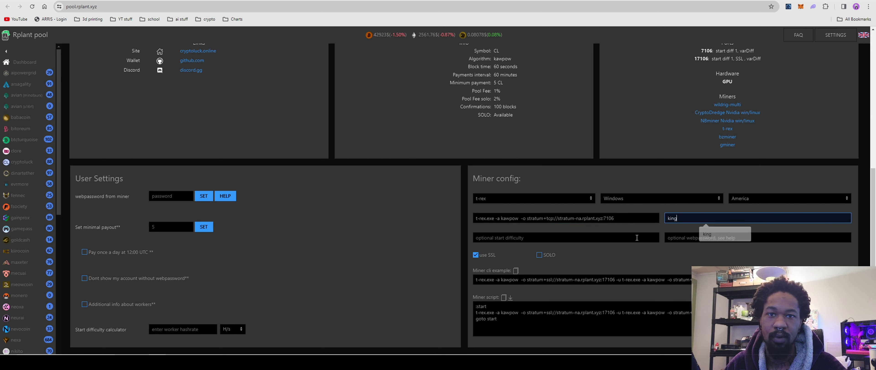
{"action": "left_click", "coordinate": [475, 254]}
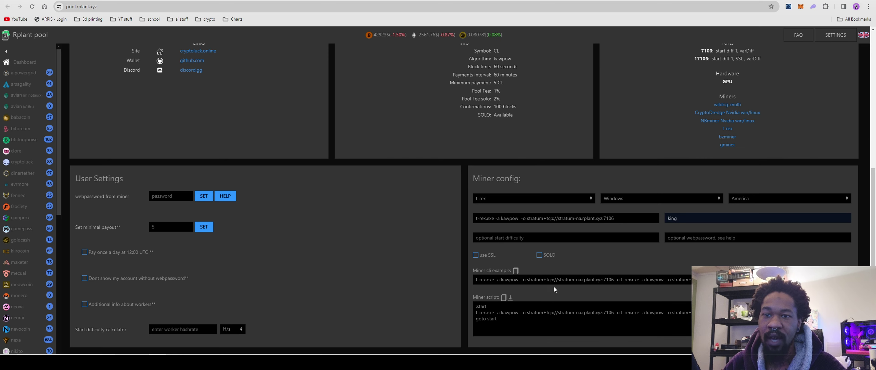
{"action": "mouse_move", "coordinate": [461, 355]}
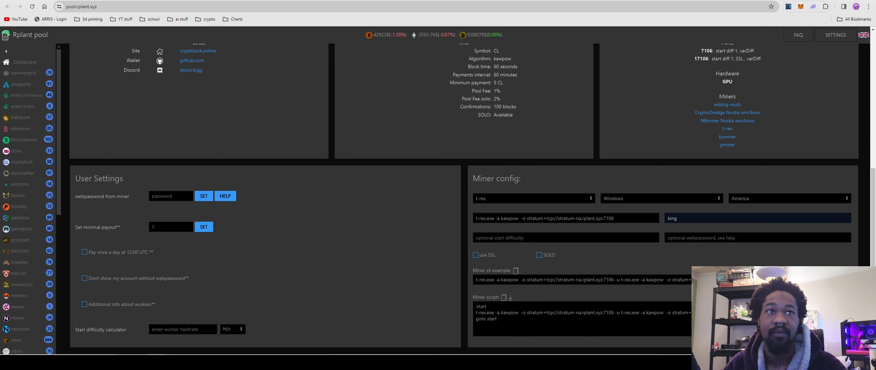
Open the miners > t-rex-0.26.8-win folder from the desktop.
{"action": "key", "text": "super+d"}
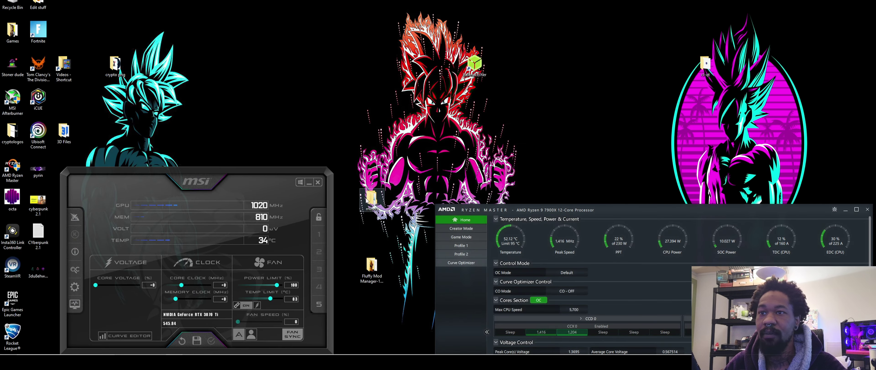
{"action": "right_click", "coordinate": [372, 197]}
{"action": "left_click", "coordinate": [372, 189]}
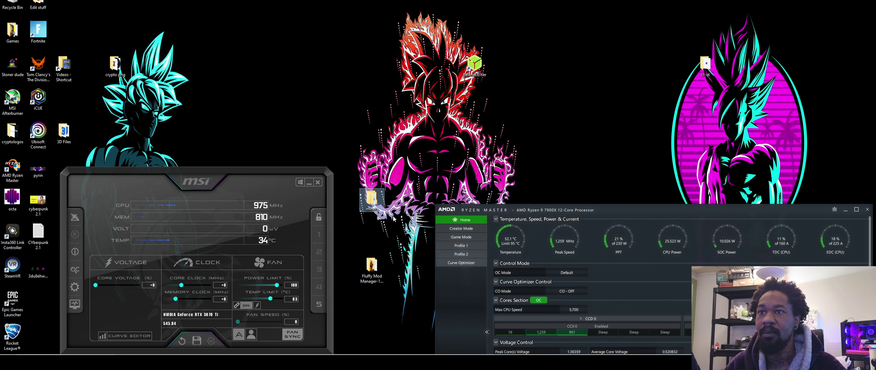
{"action": "double_click", "coordinate": [377, 203]}
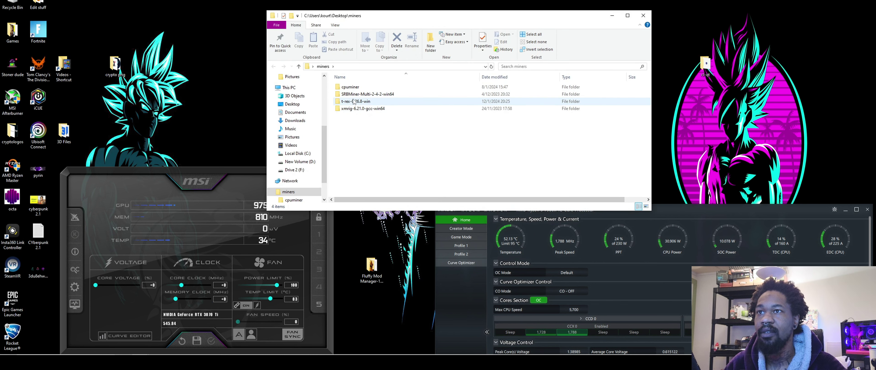
{"action": "double_click", "coordinate": [352, 101]}
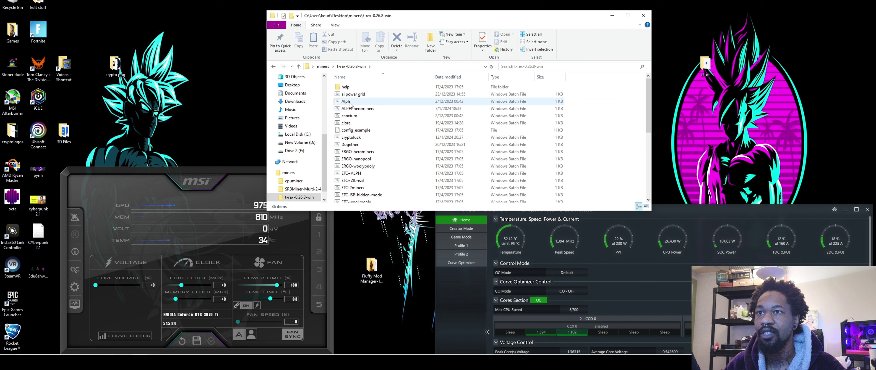
Copy and paste the clore batch file to create 'clore - Copy'.
{"action": "right_click", "coordinate": [350, 123]}
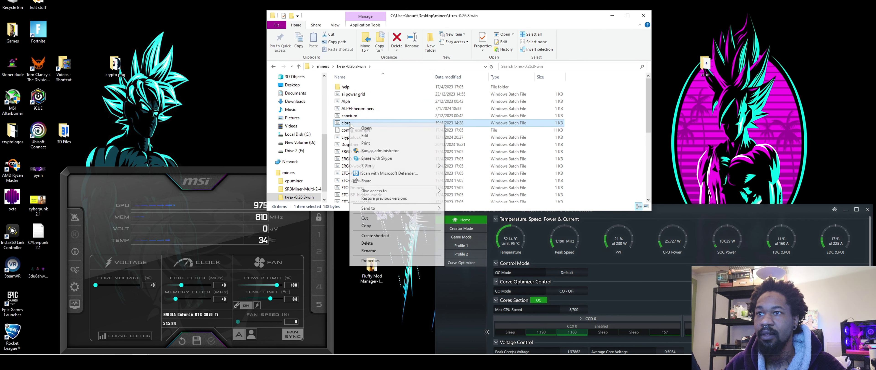
{"action": "left_click", "coordinate": [376, 226]}
{"action": "right_click", "coordinate": [405, 150]}
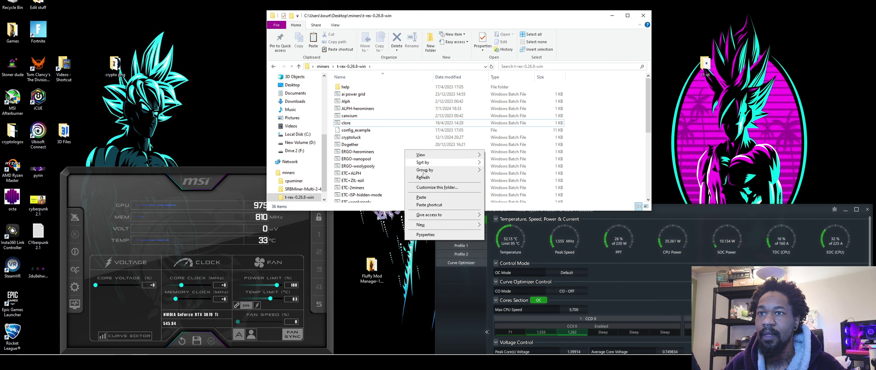
{"action": "left_click", "coordinate": [418, 197]}
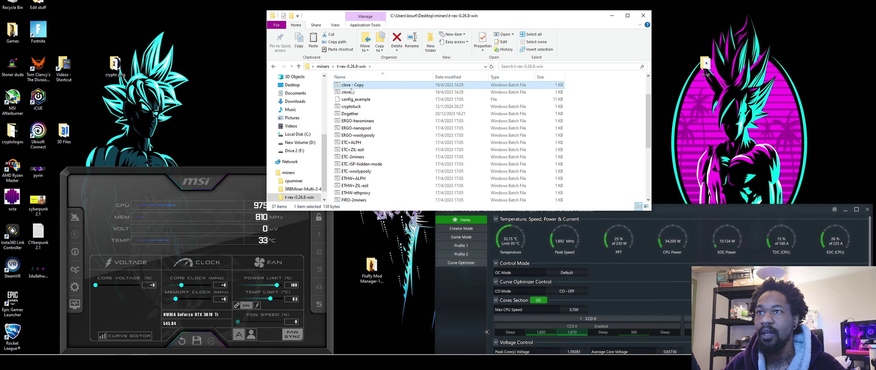
{"action": "right_click", "coordinate": [359, 87]}
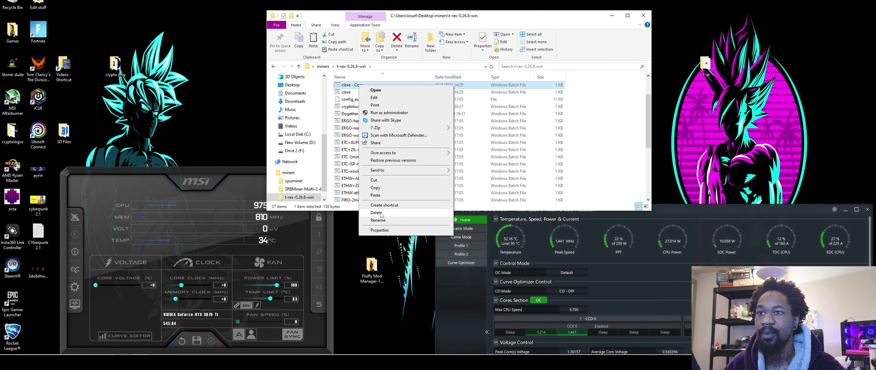
{"action": "key", "text": "Escape"}
{"action": "right_click", "coordinate": [354, 87]}
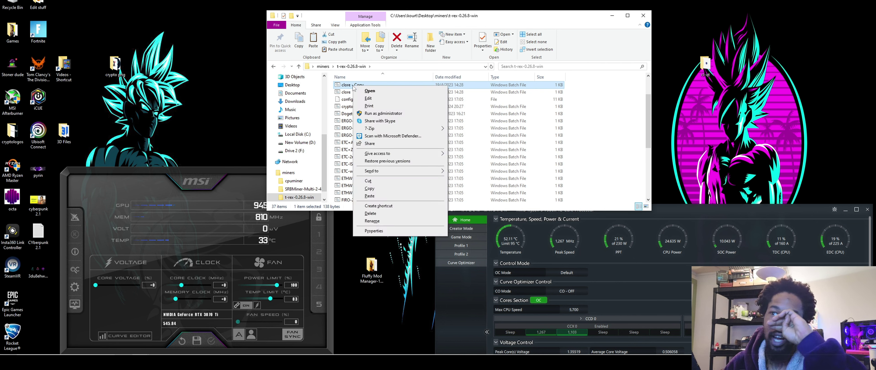
Open 'clore - Copy' in Notepad and copy the Rplant t-rex command line from the pool page.
{"action": "left_click", "coordinate": [368, 98]}
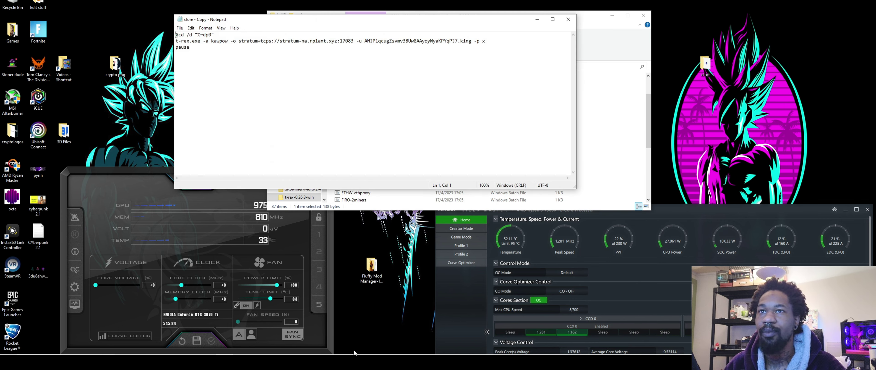
{"action": "mouse_move", "coordinate": [357, 359]}
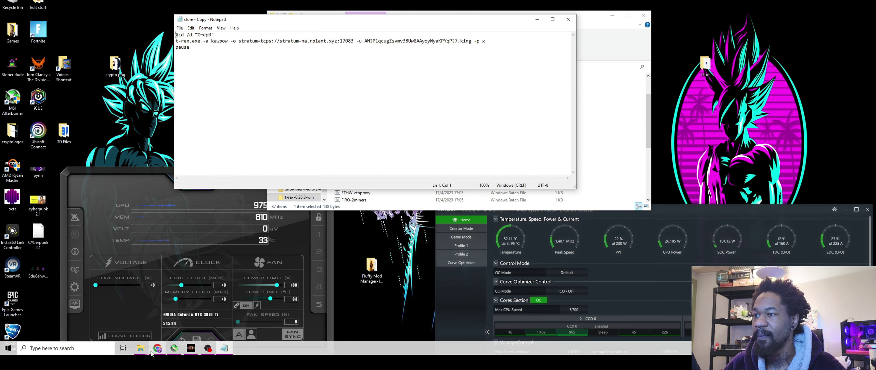
{"action": "left_click", "coordinate": [158, 348]}
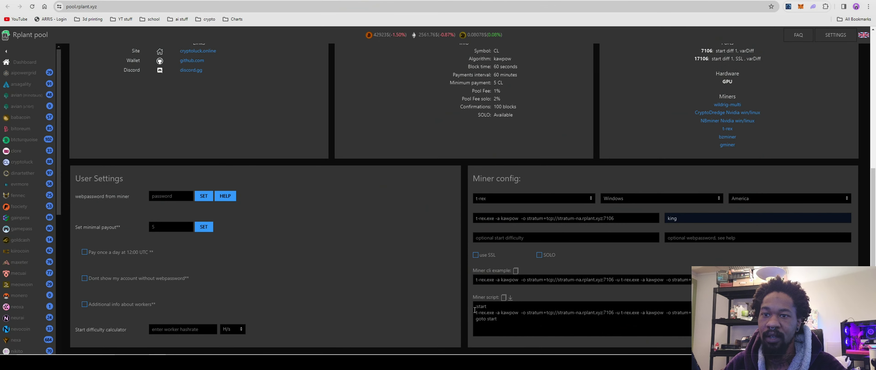
{"action": "left_click_drag", "start_coordinate": [476, 311], "coordinate": [525, 317]}
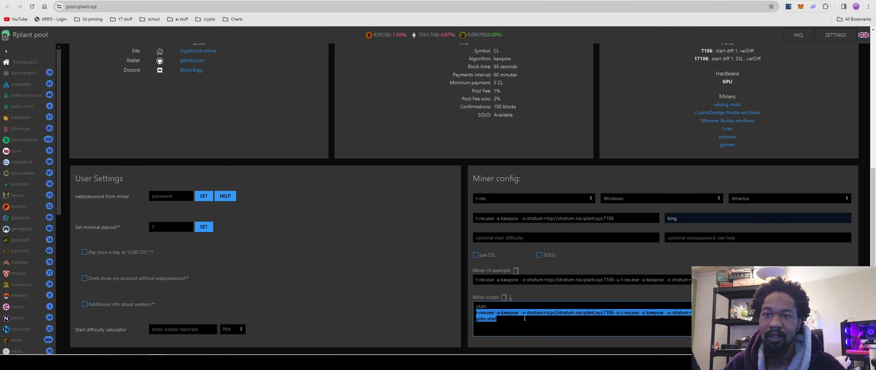
{"action": "left_click_drag", "start_coordinate": [667, 320], "coordinate": [715, 313]}
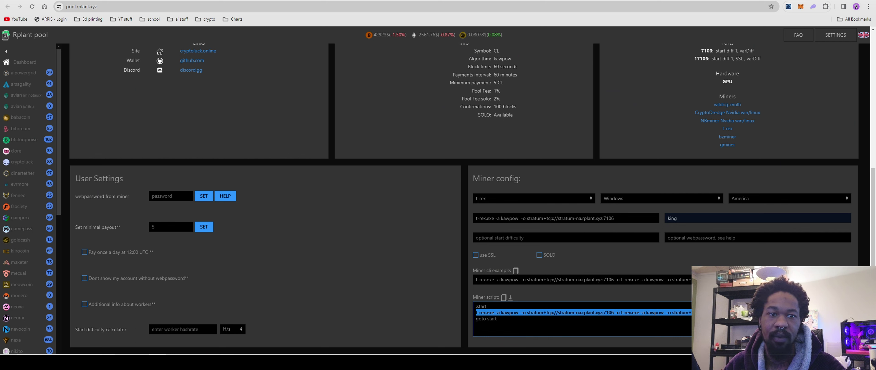
{"action": "right_click", "coordinate": [765, 315]}
{"action": "left_click", "coordinate": [625, 215]}
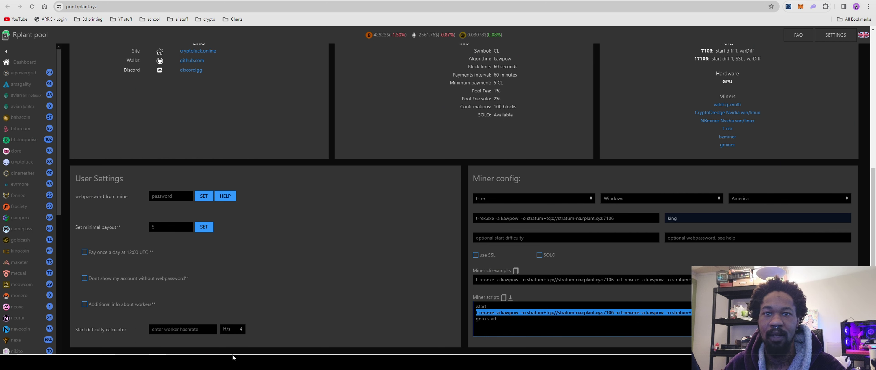
Paste the Rplant kawpow command over line 2, then close Notepad choosing Don't Save.
{"action": "mouse_move", "coordinate": [233, 357]}
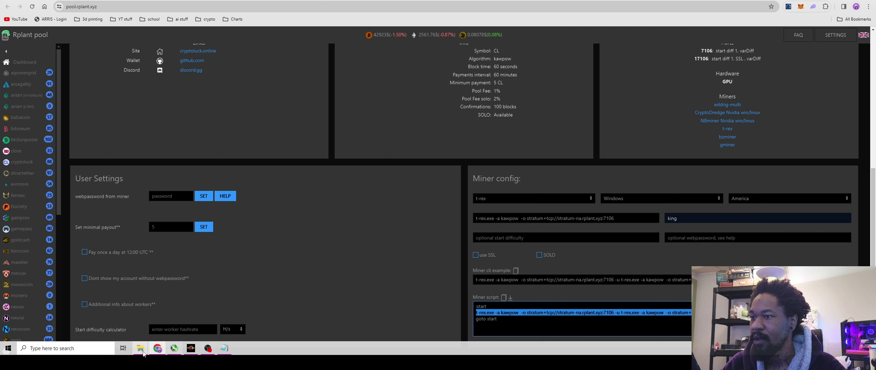
{"action": "left_click", "coordinate": [224, 347]}
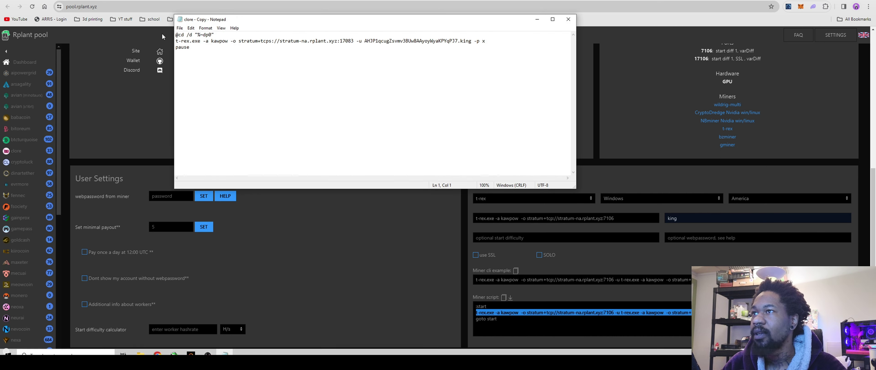
{"action": "left_click_drag", "start_coordinate": [176, 41], "coordinate": [472, 40]}
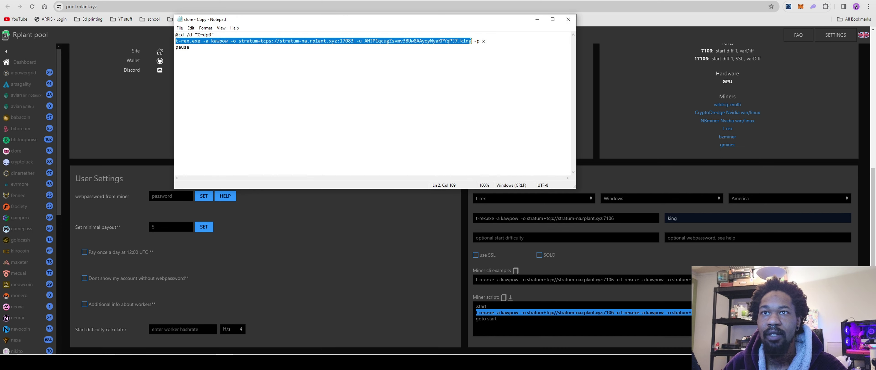
{"action": "right_click", "coordinate": [466, 40]}
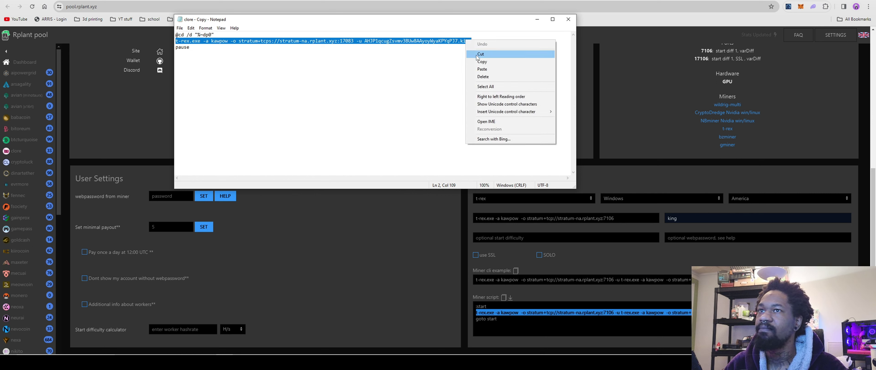
{"action": "left_click", "coordinate": [487, 71]}
{"action": "left_click", "coordinate": [363, 95]}
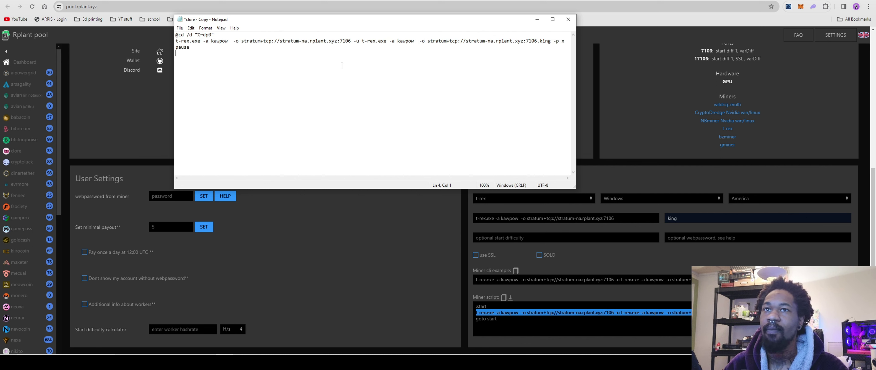
{"action": "left_click", "coordinate": [180, 28]}
{"action": "left_click", "coordinate": [569, 19]}
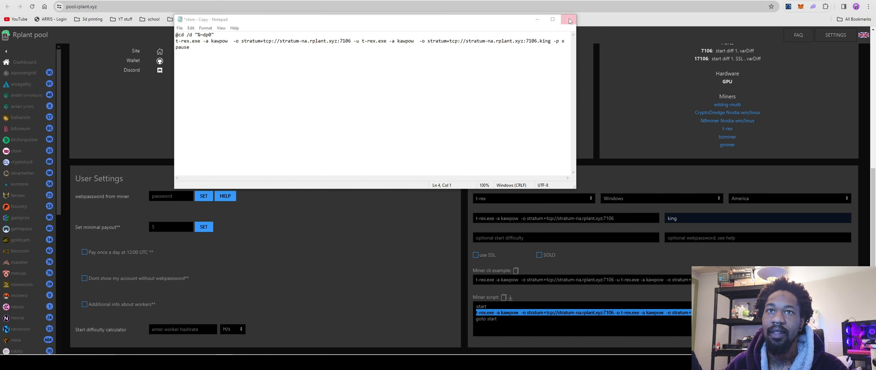
{"action": "left_click", "coordinate": [568, 20]}
Finish closing without saving, view Rplant's cryptoluck stats, and switch to the Hive OS farms page.
{"action": "left_click", "coordinate": [449, 178]}
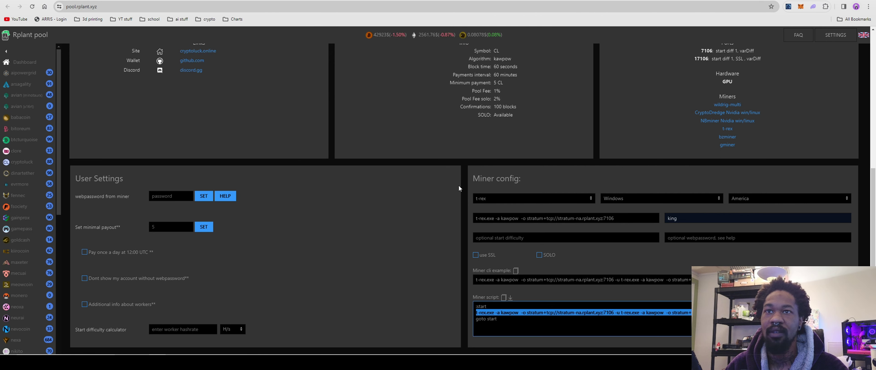
{"action": "scroll", "coordinate": [468, 187], "scroll_direction": "up", "scroll_amount": 8}
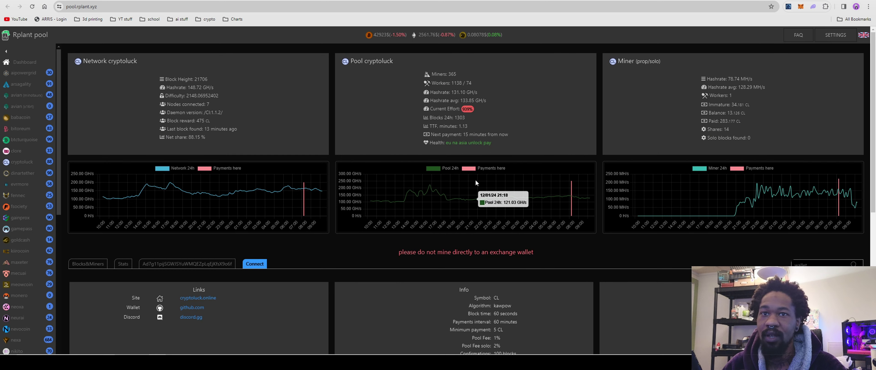
{"action": "key", "text": "ctrl+Tab"}
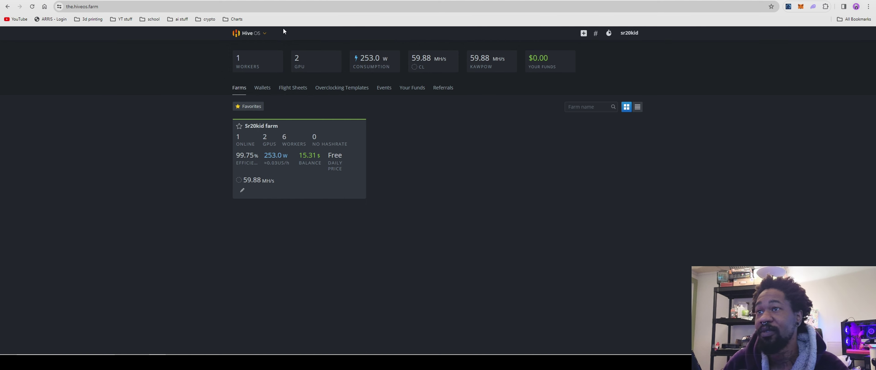
Start a new wallet with coin cryptoluck in the Owner's Wallets list, then cancel without saving.
{"action": "left_click", "coordinate": [262, 89]}
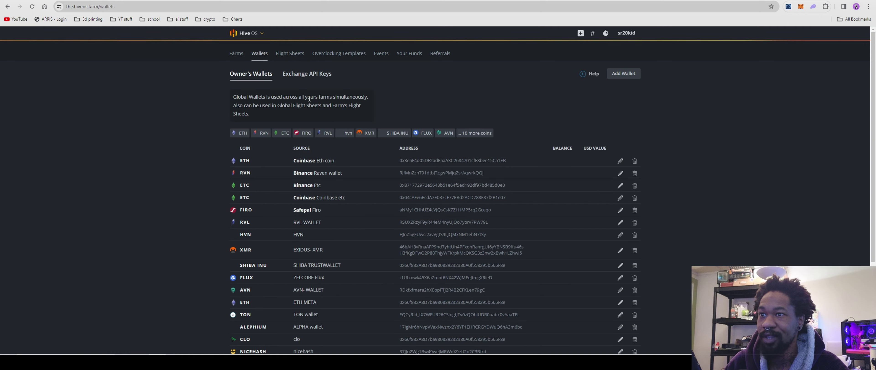
{"action": "left_click", "coordinate": [628, 75]}
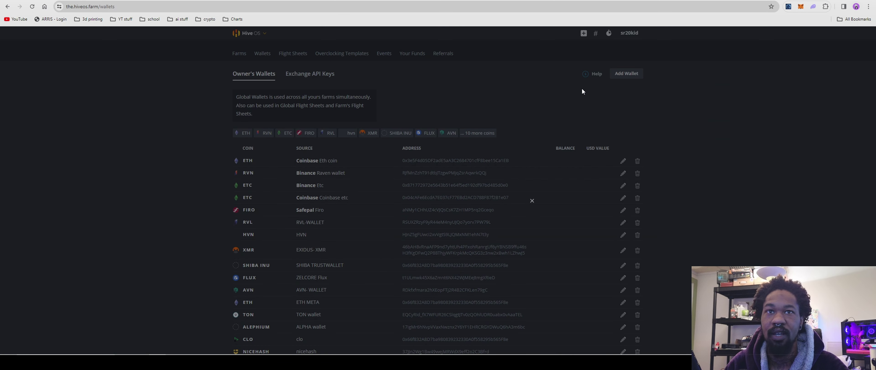
{"action": "left_click", "coordinate": [388, 134]}
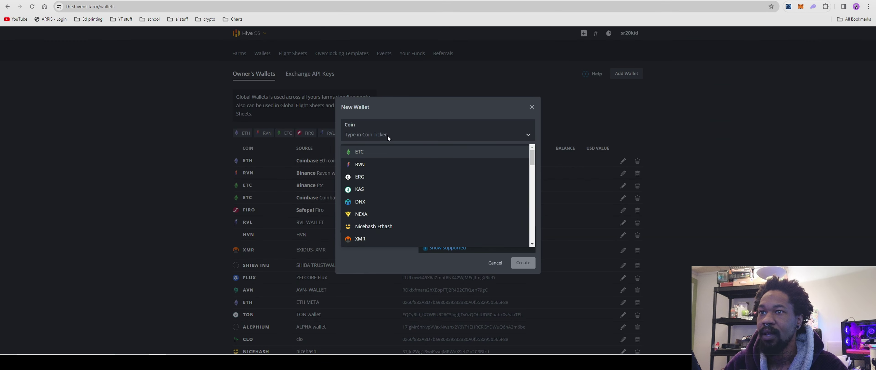
{"action": "type", "text": "cr"}
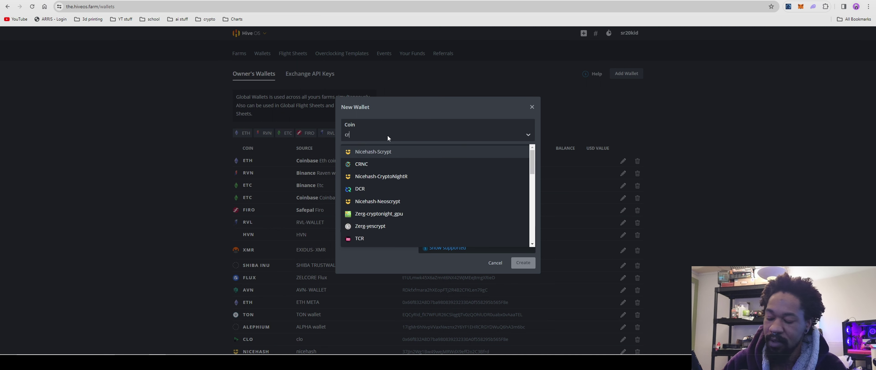
{"action": "type", "text": "yptolu"}
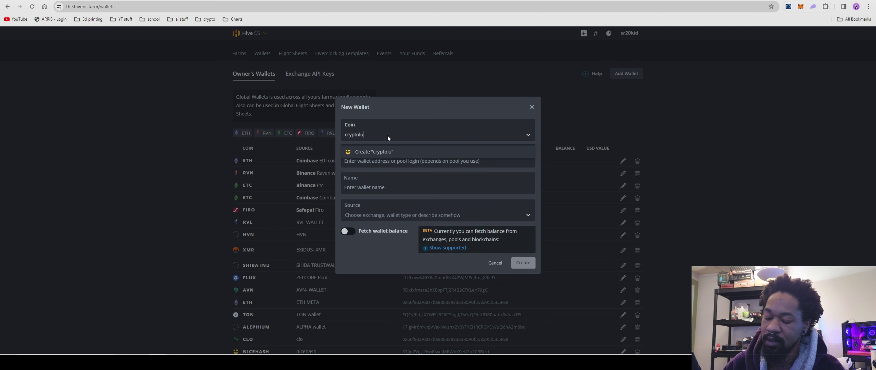
{"action": "type", "text": "ck"}
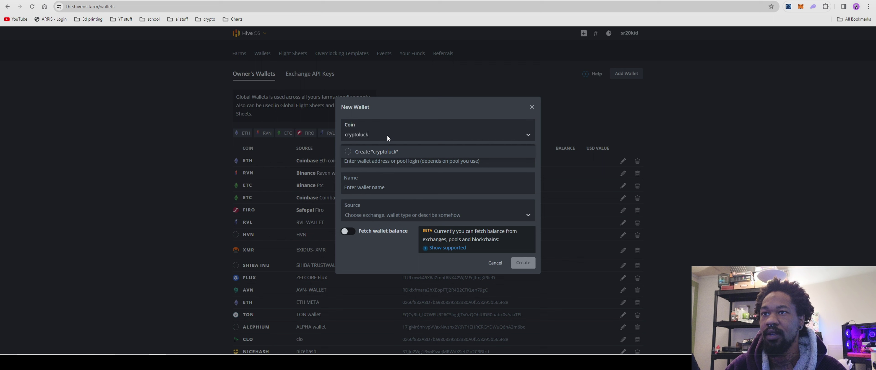
{"action": "left_click", "coordinate": [363, 251]}
{"action": "left_click", "coordinate": [369, 164]}
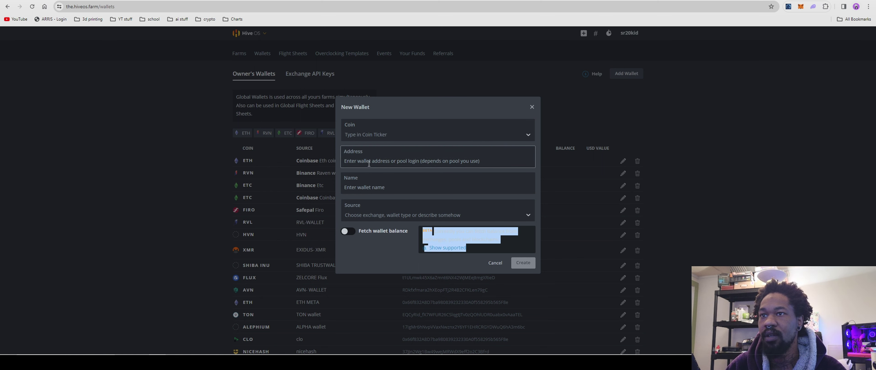
{"action": "left_click", "coordinate": [360, 187]}
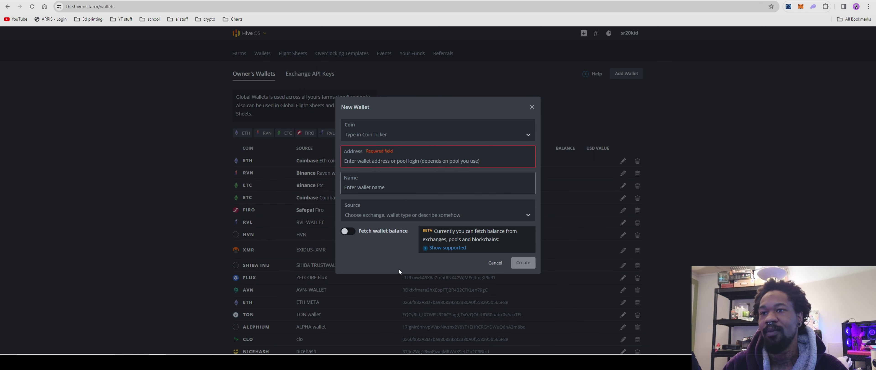
{"action": "left_click", "coordinate": [495, 262]}
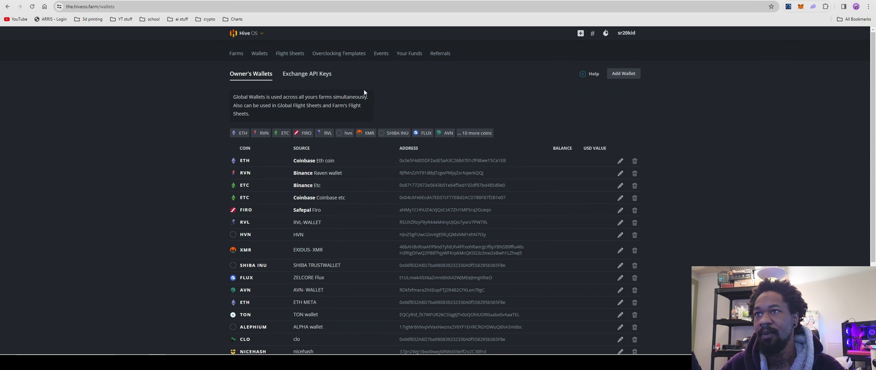
Search 'cry' in the global flight sheet's coin list, dismiss it, and go to Farms.
{"action": "left_click", "coordinate": [288, 53]}
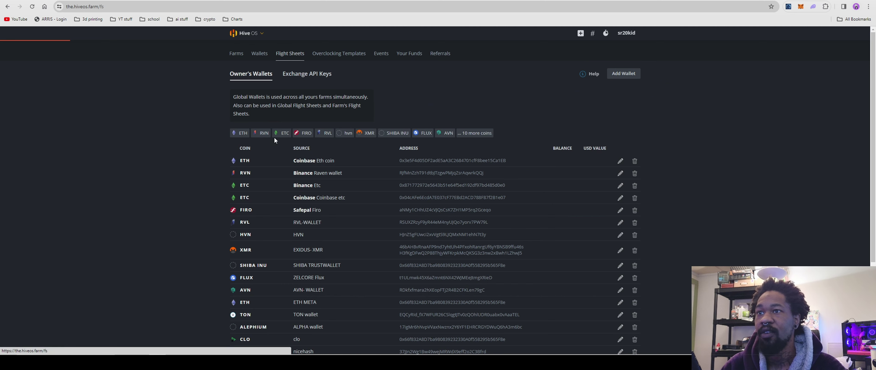
{"action": "scroll", "coordinate": [364, 232], "scroll_direction": "down", "scroll_amount": 2}
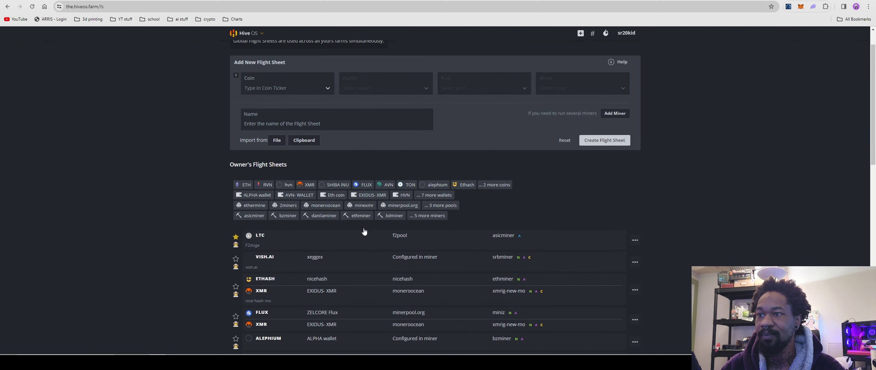
{"action": "scroll", "coordinate": [364, 231], "scroll_direction": "down", "scroll_amount": 4}
{"action": "scroll", "coordinate": [649, 155], "scroll_direction": "up", "scroll_amount": 4}
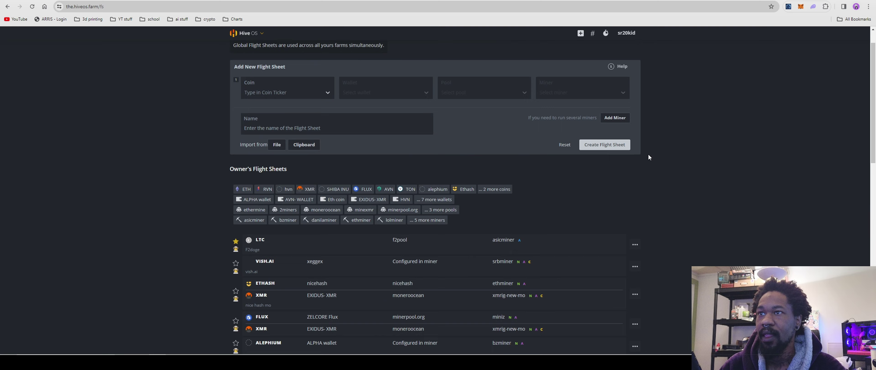
{"action": "scroll", "coordinate": [648, 157], "scroll_direction": "up", "scroll_amount": 1}
{"action": "left_click", "coordinate": [274, 125]}
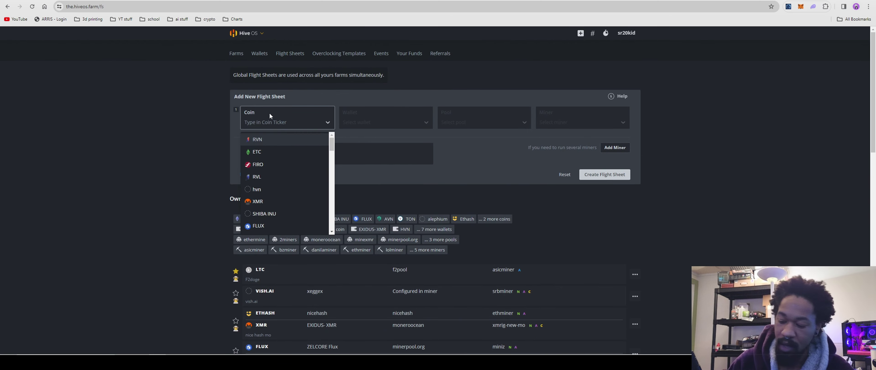
{"action": "type", "text": "cr"}
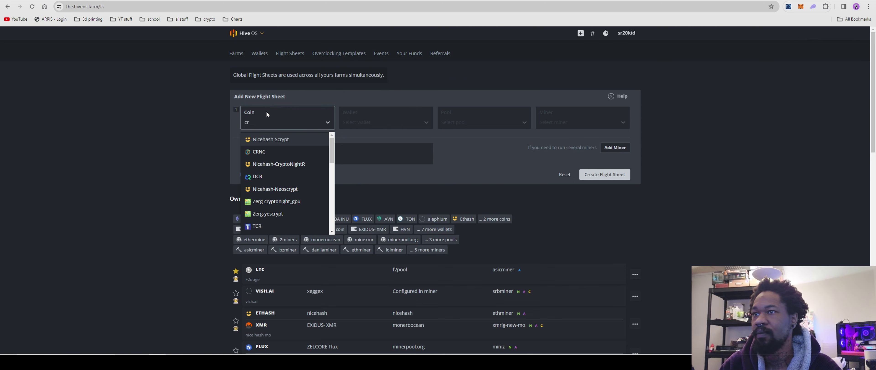
{"action": "type", "text": "yp"}
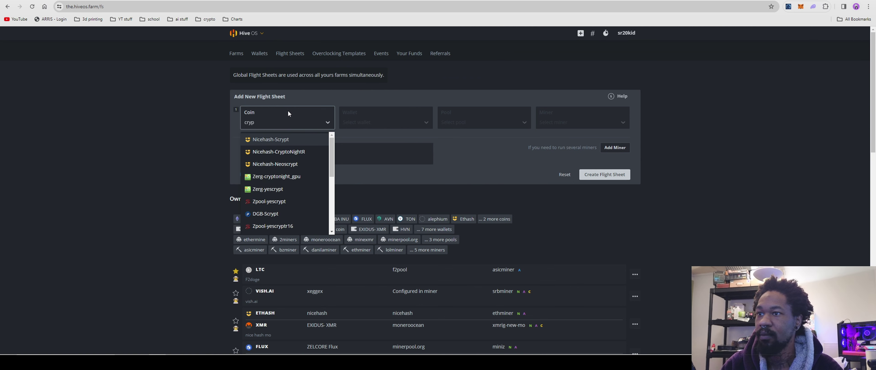
{"action": "left_click", "coordinate": [205, 117]}
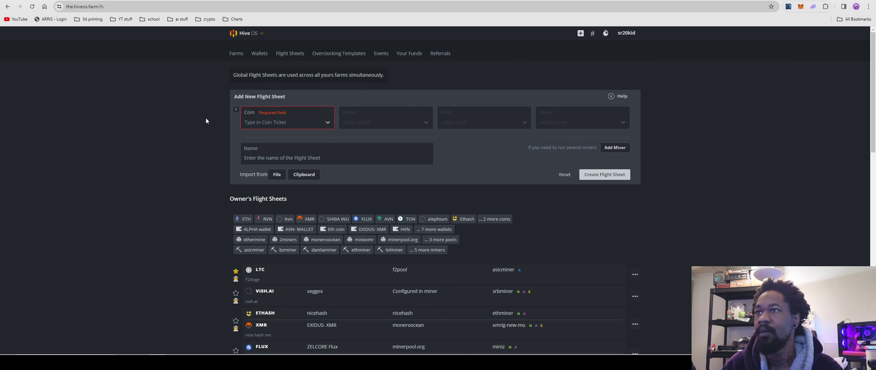
{"action": "left_click", "coordinate": [236, 53]}
Open the farm's page and show its Flight Sheets list.
{"action": "left_click", "coordinate": [253, 127]}
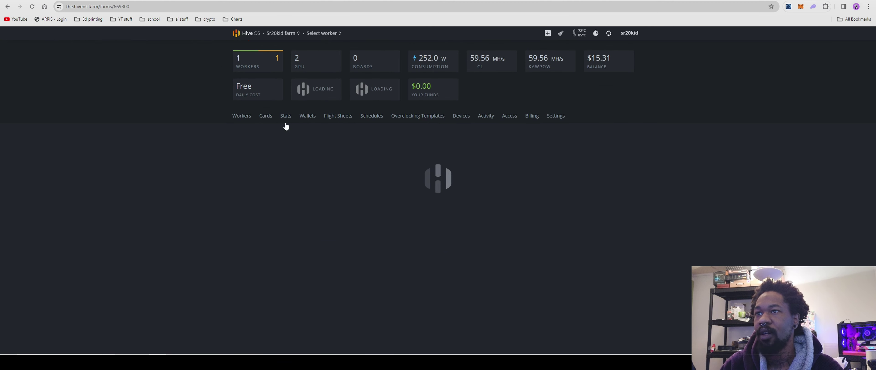
{"action": "left_click", "coordinate": [332, 117]}
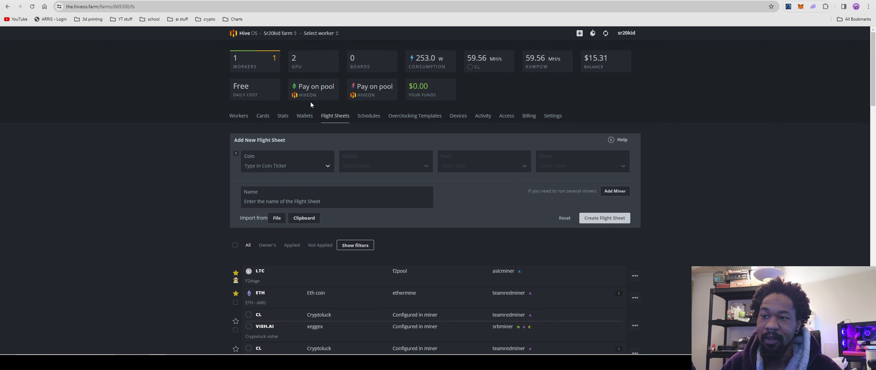
Set the new flight sheet to coin cryptoluck, wallet CL, pool Configure in miner, miner TeamRedMiner.
{"action": "scroll", "coordinate": [418, 251], "scroll_direction": "down", "scroll_amount": 1}
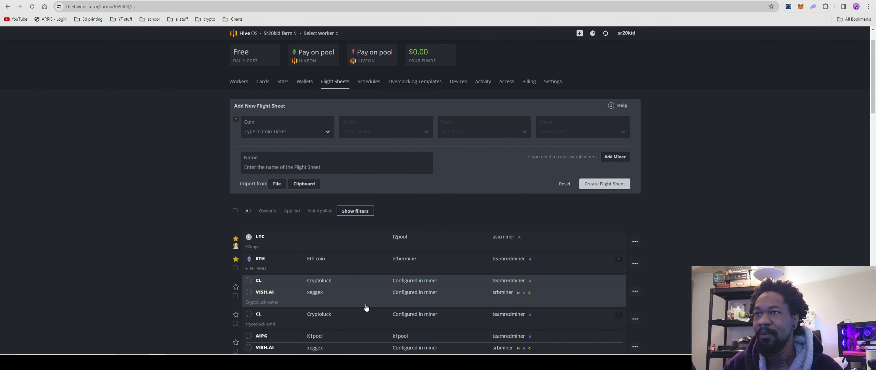
{"action": "left_click", "coordinate": [317, 129]}
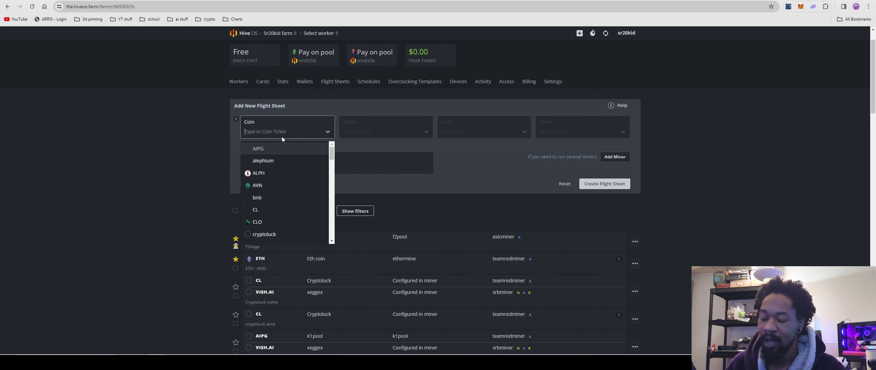
{"action": "left_click", "coordinate": [274, 234]}
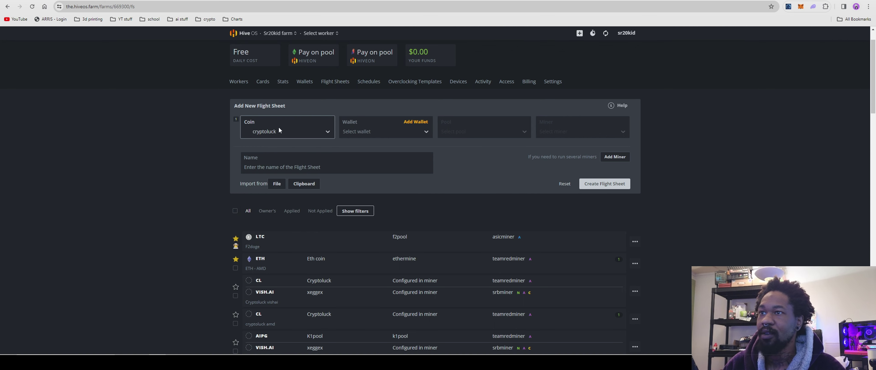
{"action": "left_click", "coordinate": [370, 128]}
{"action": "left_click", "coordinate": [341, 151]}
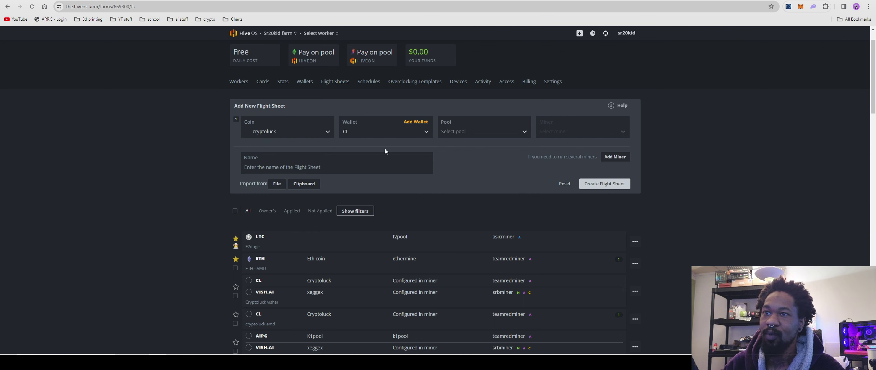
{"action": "left_click", "coordinate": [449, 148]}
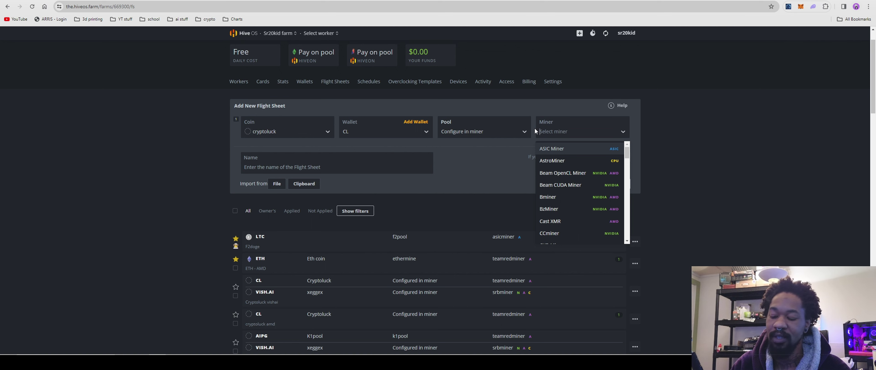
{"action": "type", "text": "te"}
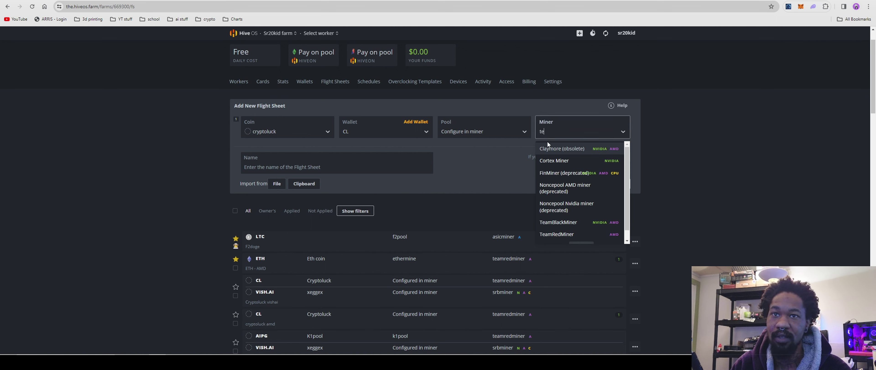
{"action": "type", "text": "am"}
{"action": "left_click", "coordinate": [550, 158]}
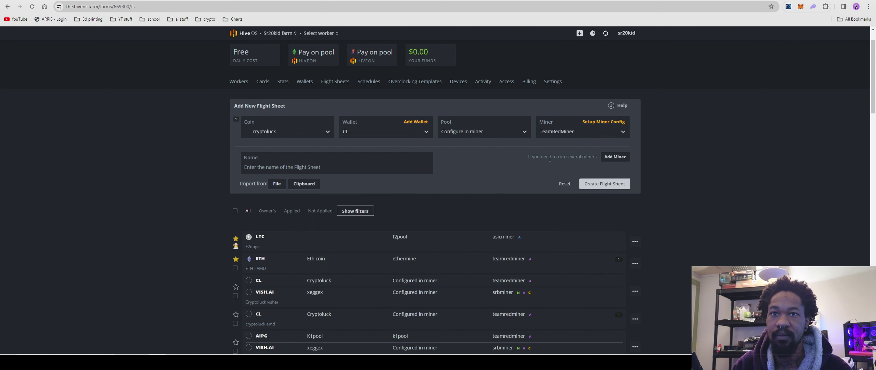
Configure TeamRedMiner with kawpow, wallet %WAL%.%WORKER_NAME%, worker %WORKER_NAME% and pass x.
{"action": "left_click", "coordinate": [603, 122]}
{"action": "left_click", "coordinate": [358, 143]}
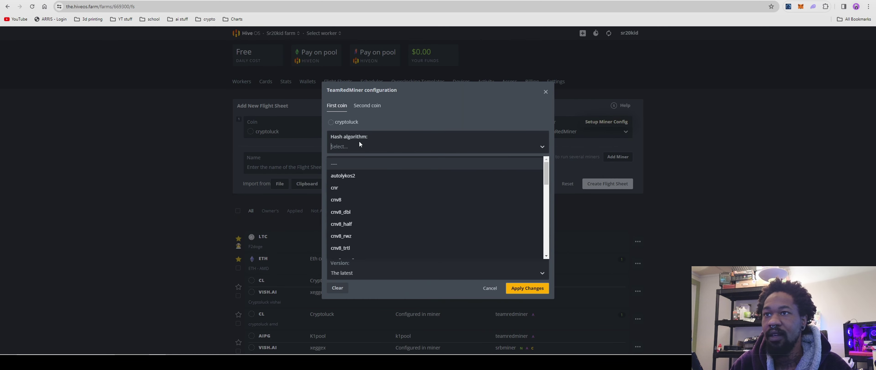
{"action": "type", "text": "ka"}
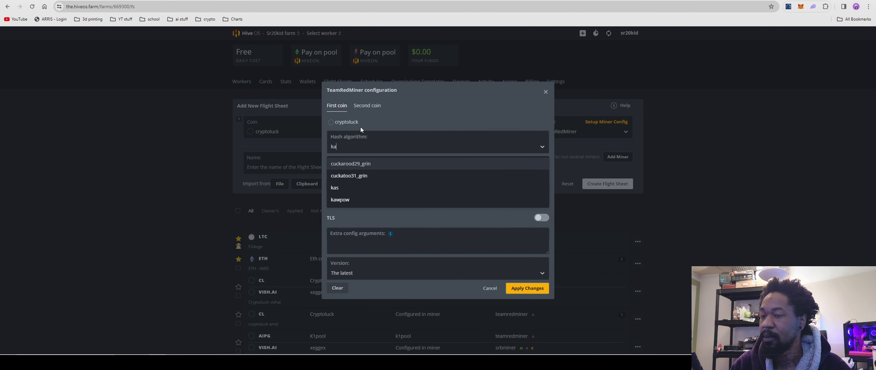
{"action": "left_click", "coordinate": [350, 200]}
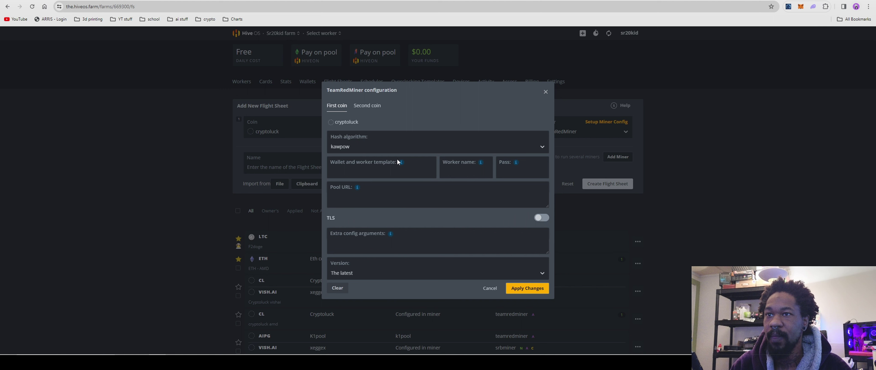
{"action": "mouse_move", "coordinate": [402, 163]}
{"action": "left_click", "coordinate": [414, 189]}
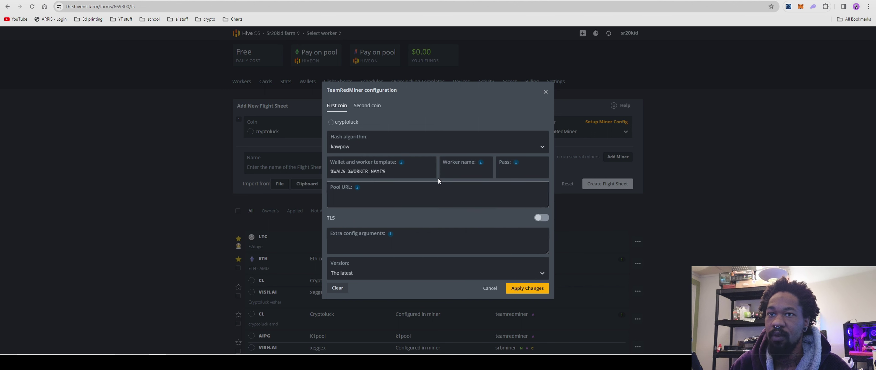
{"action": "mouse_move", "coordinate": [481, 166]}
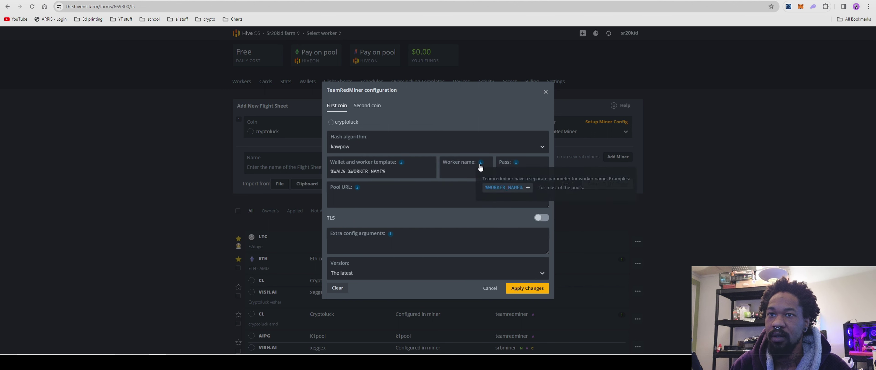
{"action": "left_click", "coordinate": [493, 188]}
{"action": "left_click", "coordinate": [500, 179]}
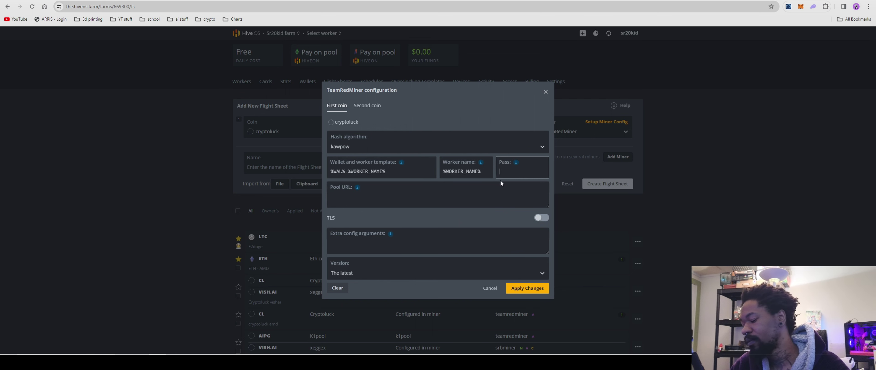
{"action": "type", "text": "x"}
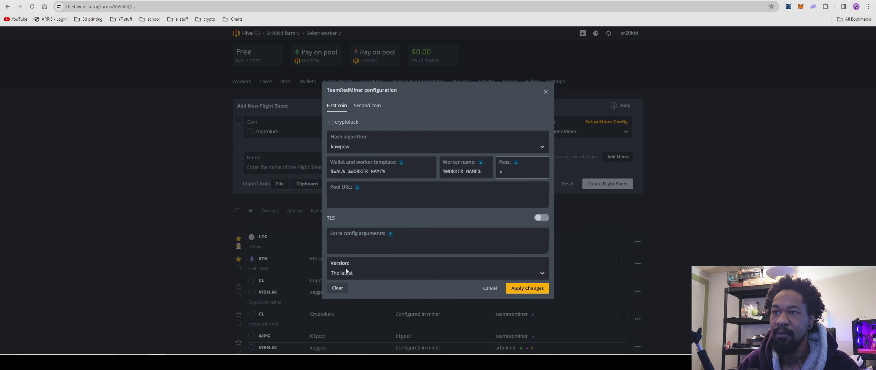
{"action": "mouse_move", "coordinate": [391, 236]}
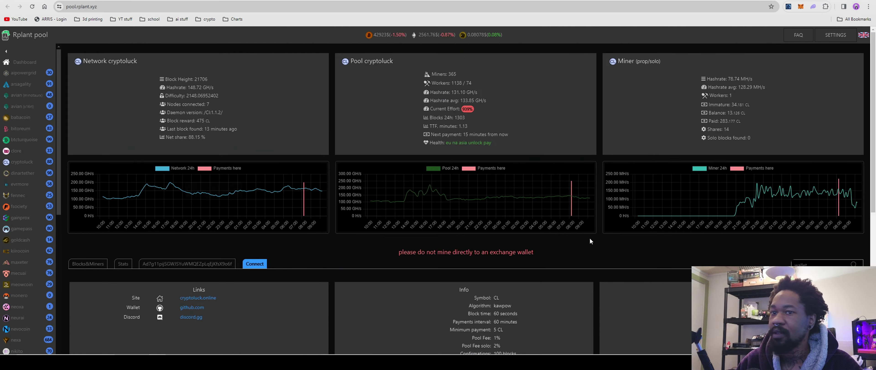
Copy the stratum+tcp://stratum-na.rplant.xyz:7106 address from Rplant's T-Rex miner script.
{"action": "scroll", "coordinate": [586, 252], "scroll_direction": "down", "scroll_amount": 7}
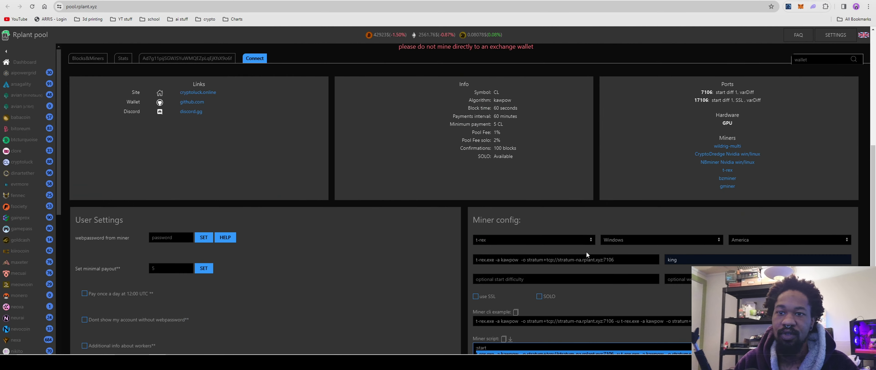
{"action": "left_click", "coordinate": [533, 312]}
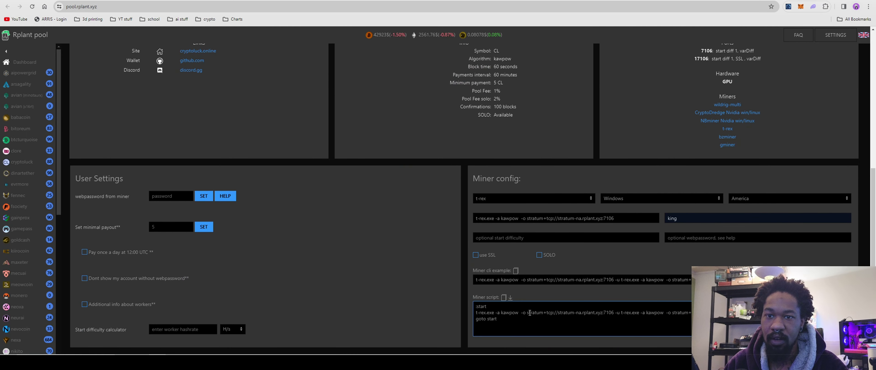
{"action": "left_click_drag", "start_coordinate": [528, 312], "coordinate": [617, 312]}
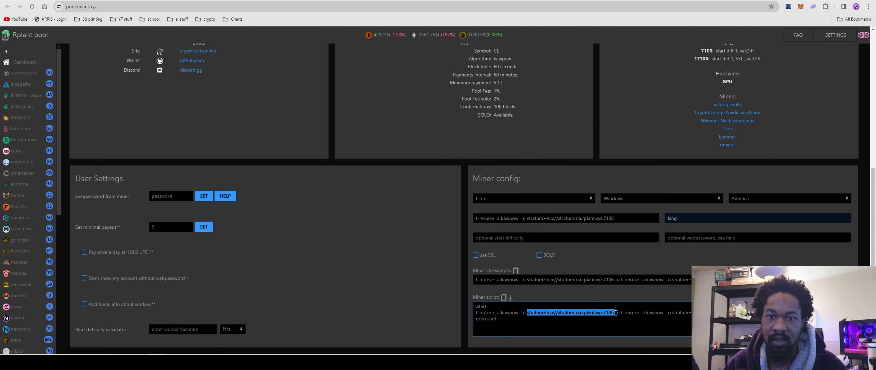
{"action": "right_click", "coordinate": [602, 311]}
{"action": "left_click", "coordinate": [627, 214]}
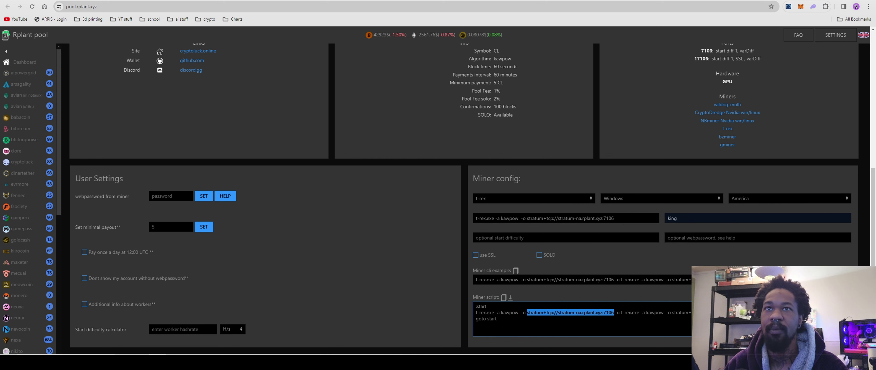
Paste the rplant stratum address into TeamRedMiner's extra config arguments and close the configuration.
{"action": "key", "text": "ctrl+Tab"}
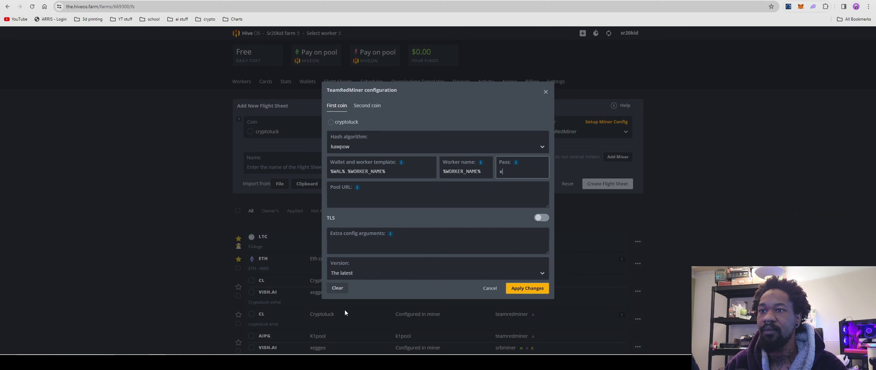
{"action": "right_click", "coordinate": [356, 251]}
{"action": "left_click", "coordinate": [391, 153]}
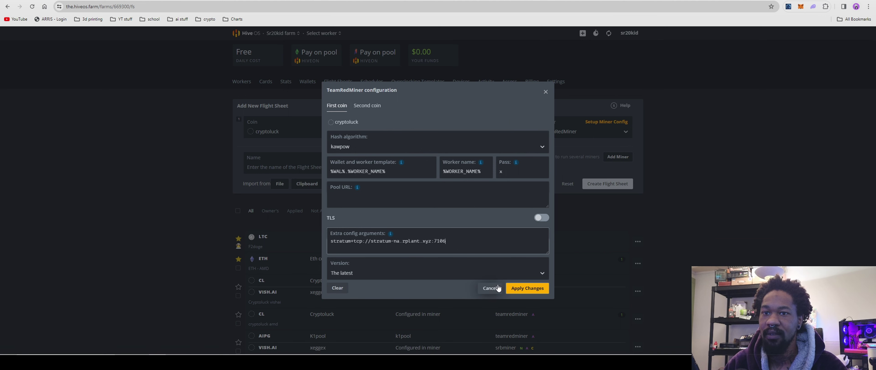
{"action": "left_click", "coordinate": [527, 288]}
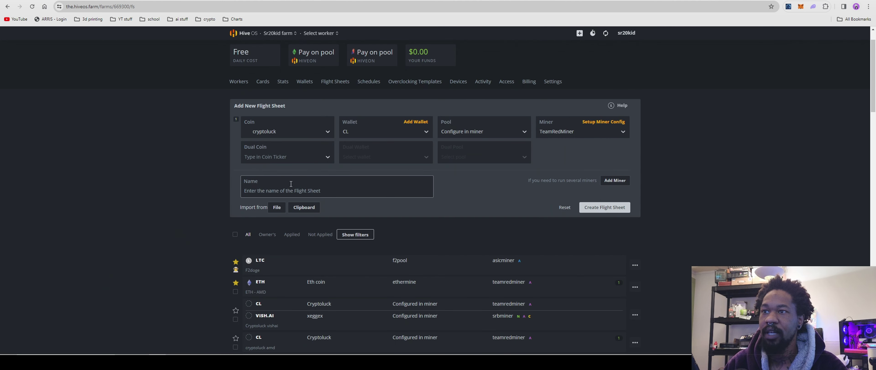
Create the CryptoLuck flight sheet.
{"action": "scroll", "coordinate": [298, 191], "scroll_direction": "down", "scroll_amount": 2}
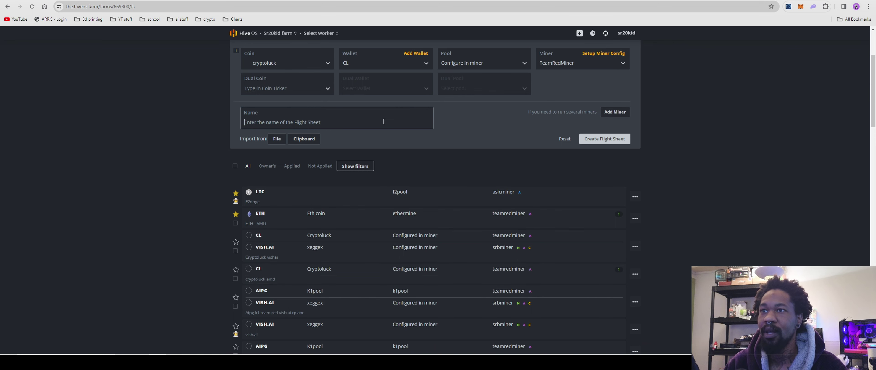
{"action": "scroll", "coordinate": [368, 151], "scroll_direction": "up", "scroll_amount": 3}
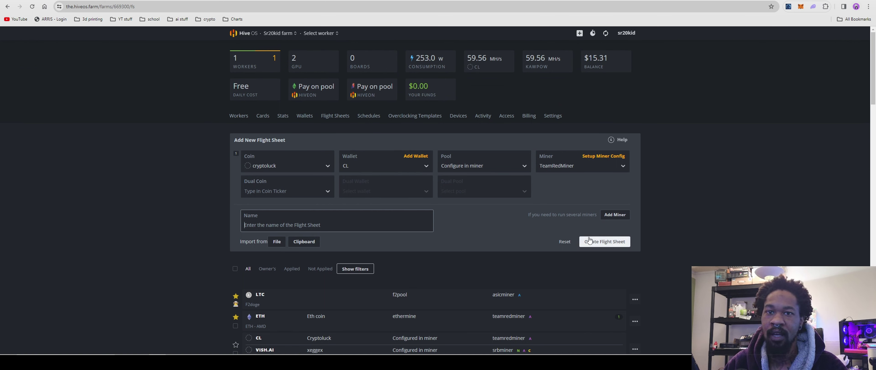
{"action": "left_click", "coordinate": [603, 243]}
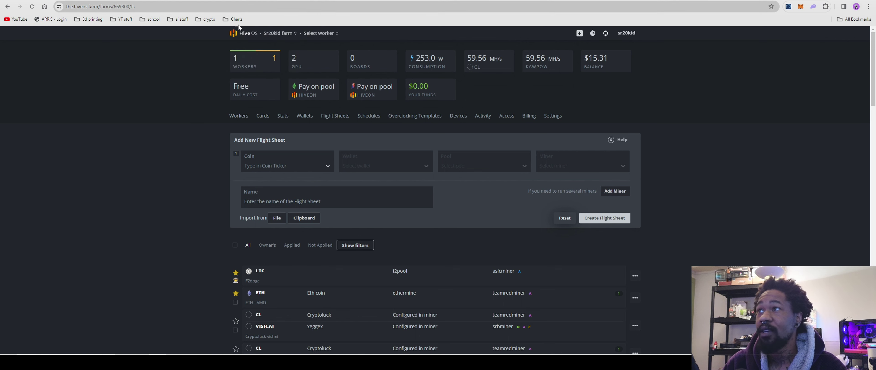
Switch to the MiningPoolStats Cryptoluck page to review its KawPow pool table.
{"action": "key", "text": "ctrl+Tab"}
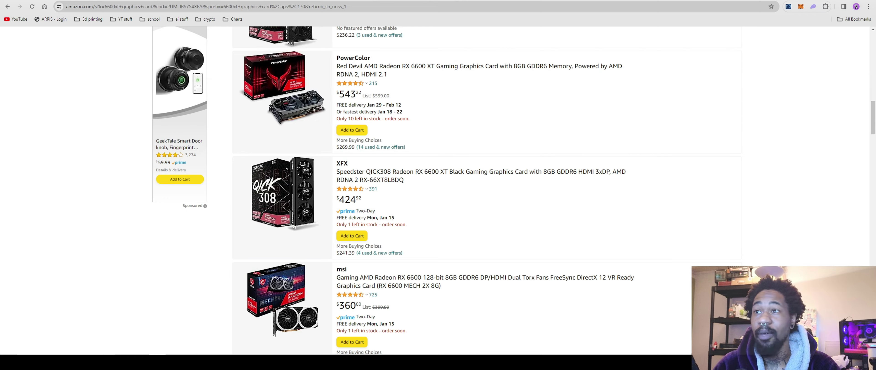
View the ASRock RX 5700 XT Taichi's port-side, backplate and front fan photos.
{"action": "scroll", "coordinate": [415, 264], "scroll_direction": "up", "scroll_amount": 5}
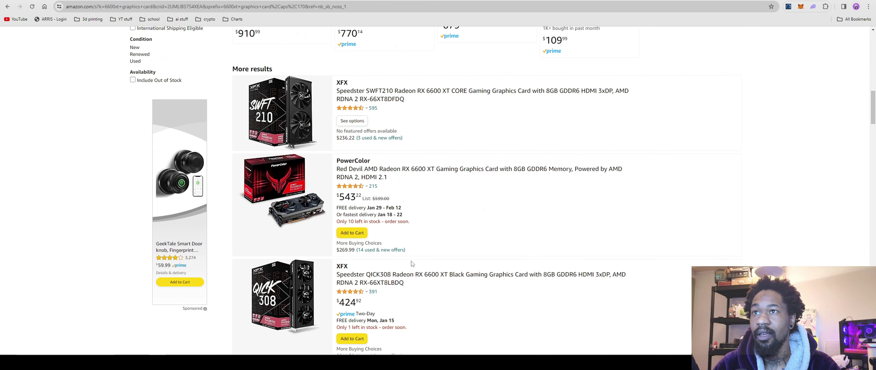
{"action": "scroll", "coordinate": [423, 267], "scroll_direction": "up", "scroll_amount": 5}
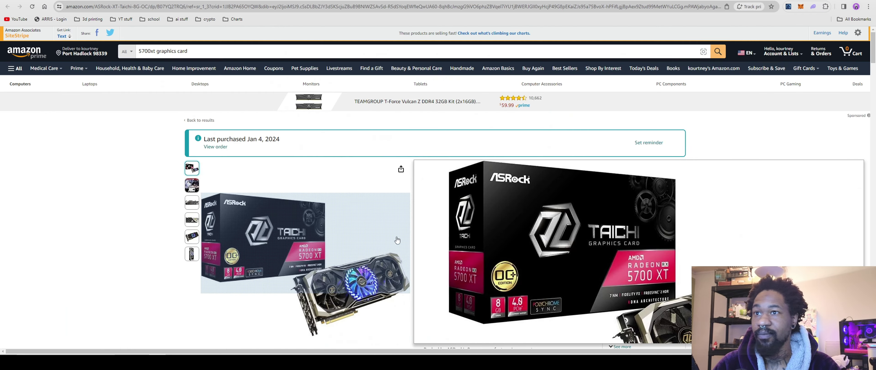
{"action": "scroll", "coordinate": [237, 322], "scroll_direction": "down", "scroll_amount": 3}
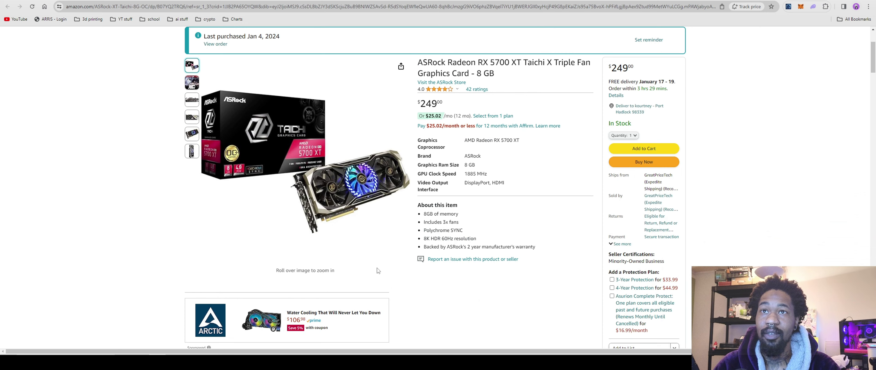
{"action": "scroll", "coordinate": [380, 223], "scroll_direction": "up", "scroll_amount": 3}
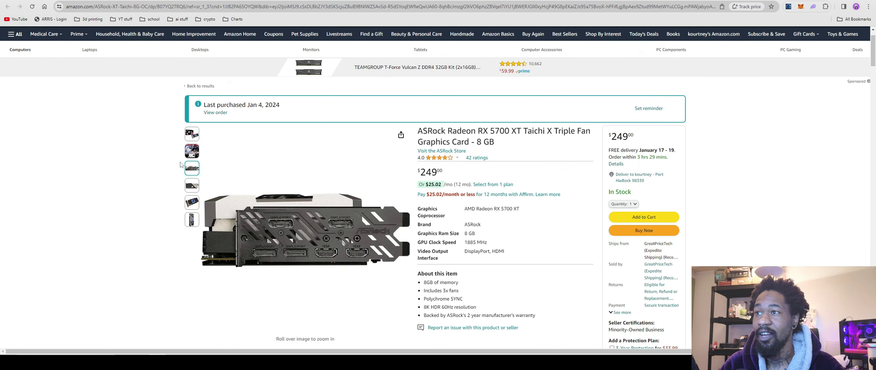
{"action": "left_click", "coordinate": [202, 169]}
{"action": "left_click", "coordinate": [192, 185]}
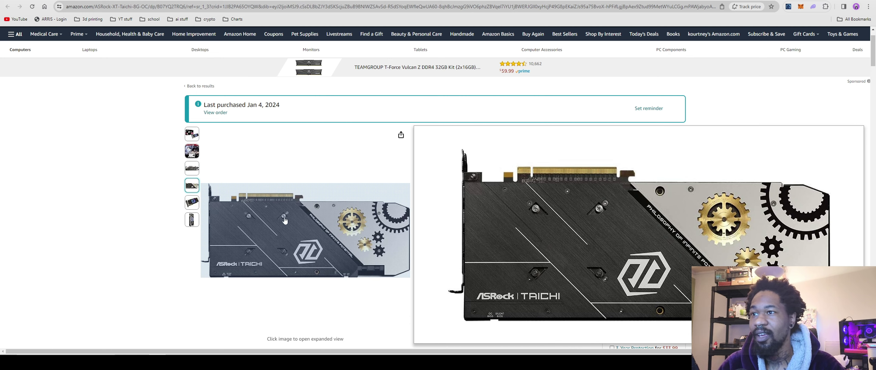
{"action": "left_click", "coordinate": [196, 207]}
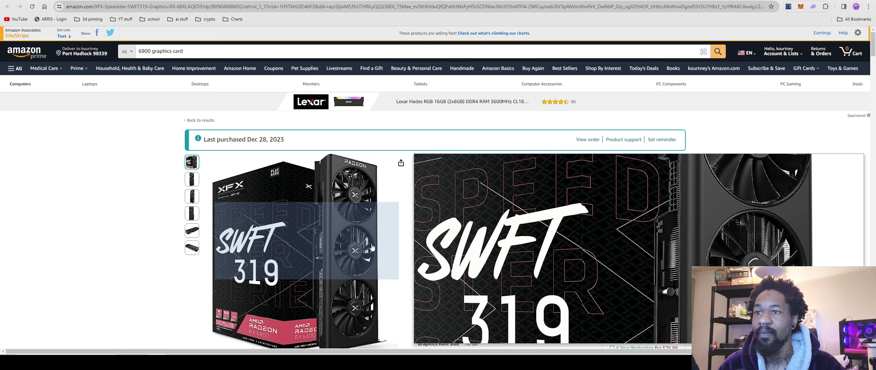
{"action": "scroll", "coordinate": [306, 204], "scroll_direction": "down", "scroll_amount": 2}
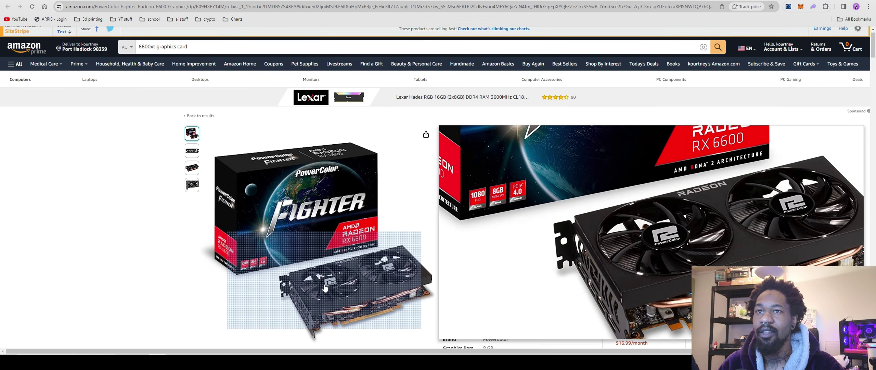
Browse the PowerColor RX 6600 listing's image thumbnails.
{"action": "scroll", "coordinate": [340, 293], "scroll_direction": "down", "scroll_amount": 1}
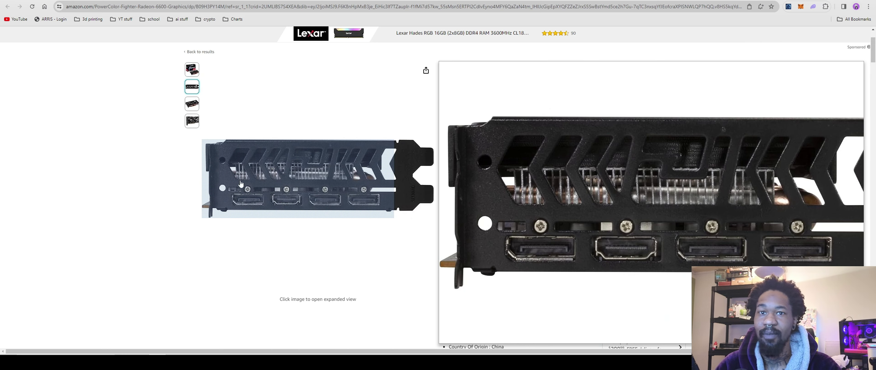
{"action": "mouse_move", "coordinate": [186, 108]}
{"action": "mouse_move", "coordinate": [191, 121]}
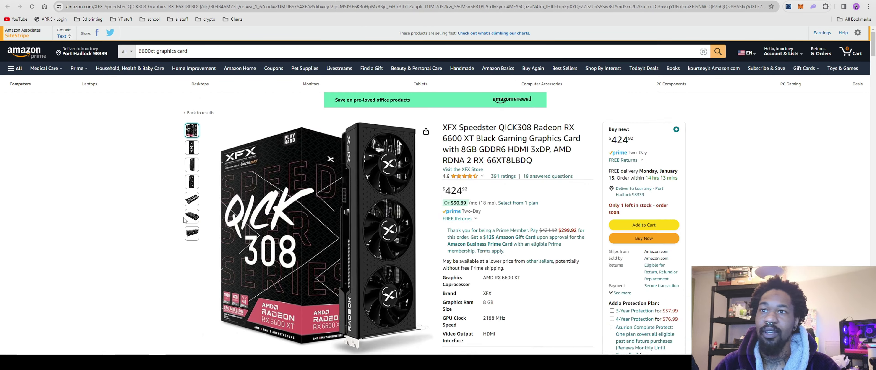
View the XFX QICK308 RX 6600 XT backplate photo, then return to its main front-fan photo.
{"action": "scroll", "coordinate": [80, 211], "scroll_direction": "down", "scroll_amount": 1}
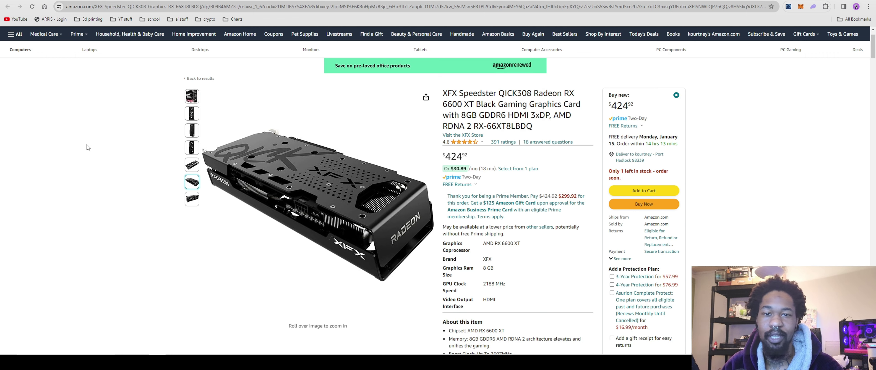
{"action": "left_click", "coordinate": [192, 130]}
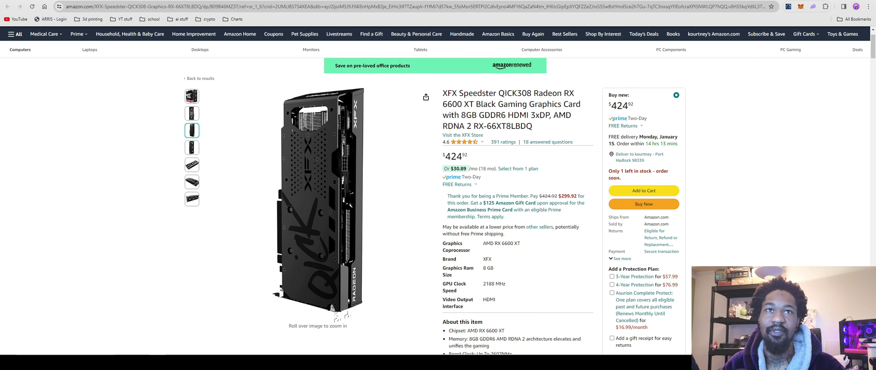
{"action": "left_click", "coordinate": [192, 96]}
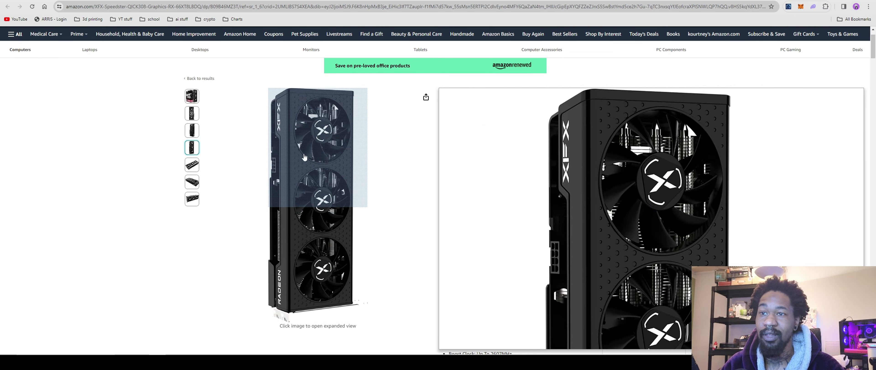
{"action": "scroll", "coordinate": [295, 248], "scroll_direction": "down", "scroll_amount": 1}
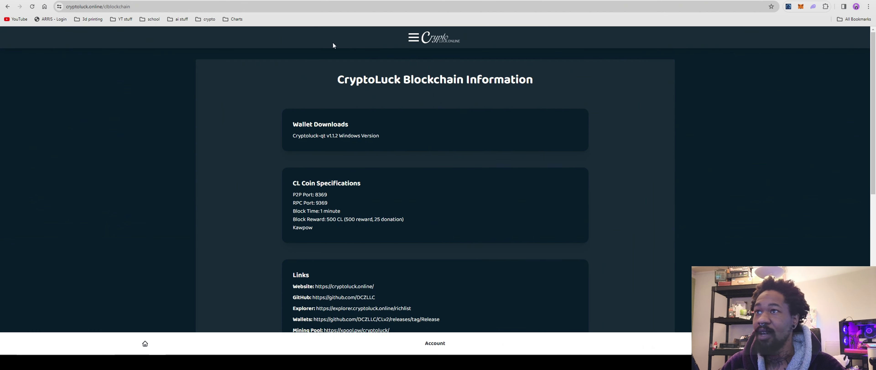
Return to the CryptoLuck homepage via the header logo and scroll through its Mining cards.
{"action": "left_click", "coordinate": [443, 41]}
{"action": "left_click", "coordinate": [261, 141]}
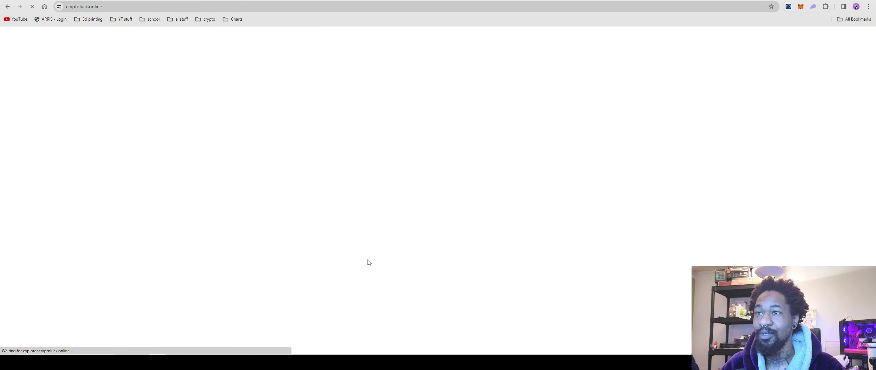
{"action": "scroll", "coordinate": [342, 231], "scroll_direction": "down", "scroll_amount": 5}
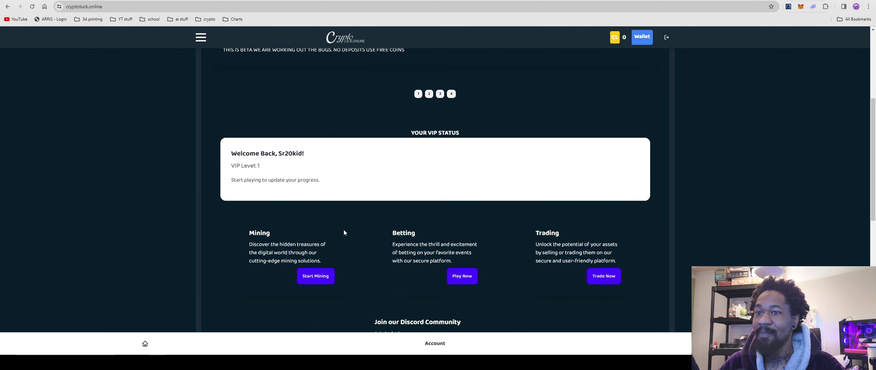
{"action": "scroll", "coordinate": [344, 231], "scroll_direction": "down", "scroll_amount": 10}
{"action": "scroll", "coordinate": [342, 234], "scroll_direction": "up", "scroll_amount": 5}
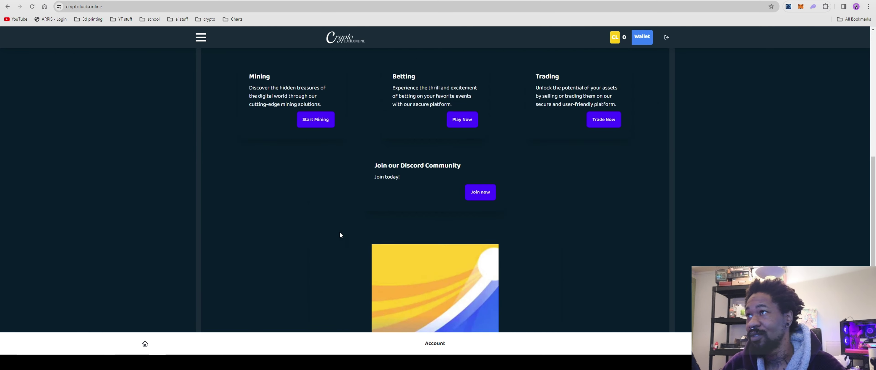
{"action": "scroll", "coordinate": [340, 234], "scroll_direction": "up", "scroll_amount": 8}
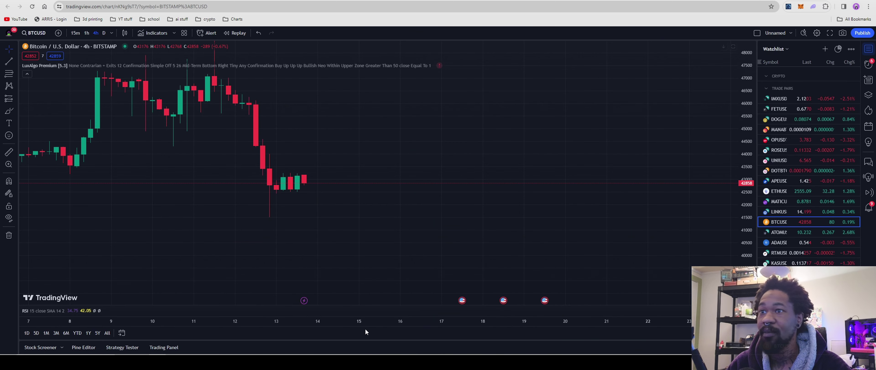
Pan the BTCUSD 4h Bitstamp chart up and left to open space after the latest candles.
{"action": "left_click_drag", "start_coordinate": [424, 255], "coordinate": [378, 188]}
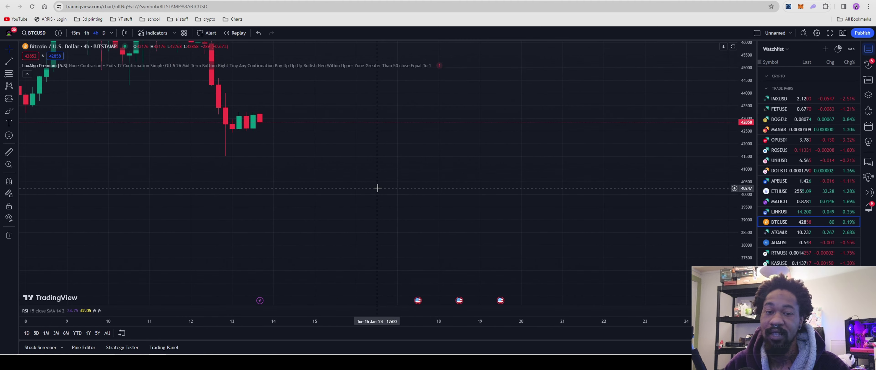